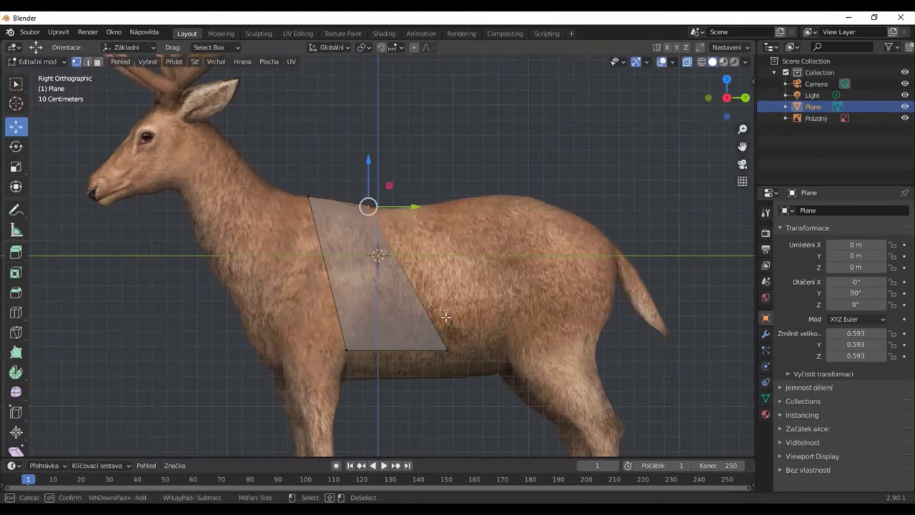
# - Place the strip's vertices along the chest outline, undoing one misplaced move
pyautogui.click(491, 229)
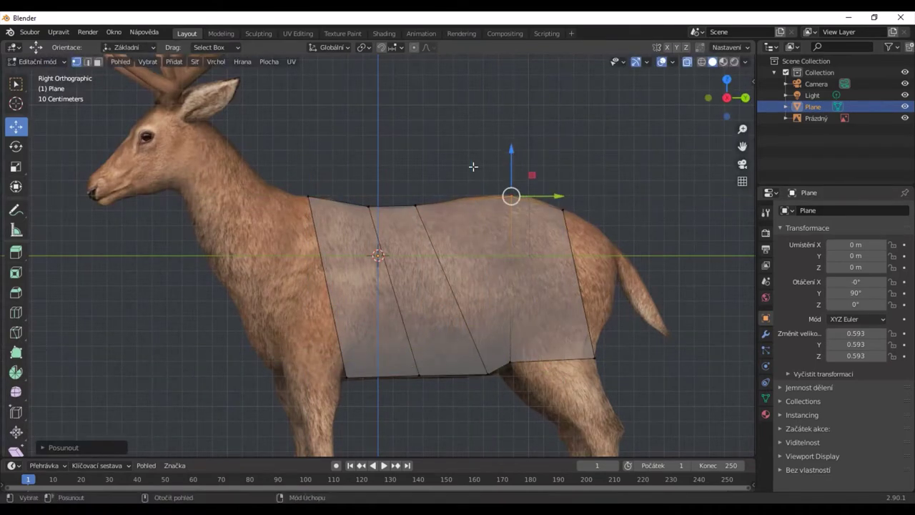
pyautogui.hotkey('ctrl', 'z')
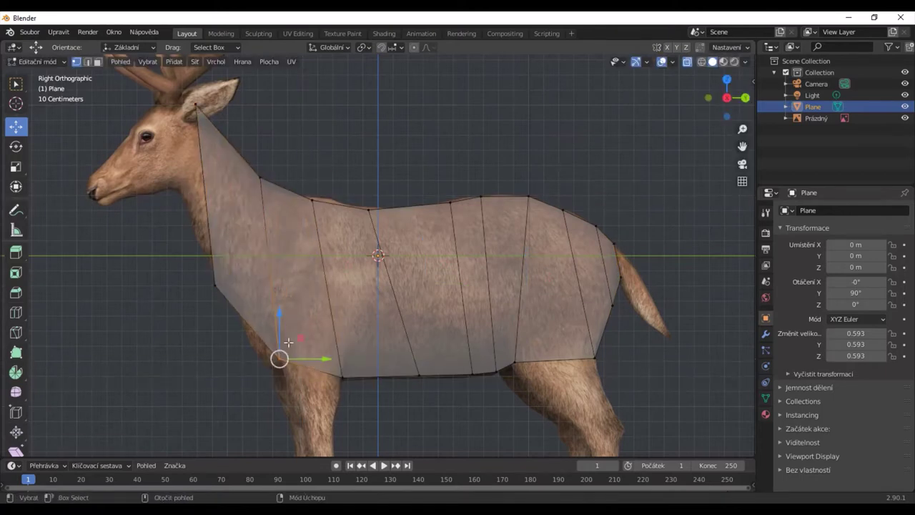
pyautogui.click(214, 284)
pyautogui.keyDown('shift'); pyautogui.moveTo(255, 285); pyautogui.dragTo(335, 330, button='middle'); pyautogui.keyUp('shift')
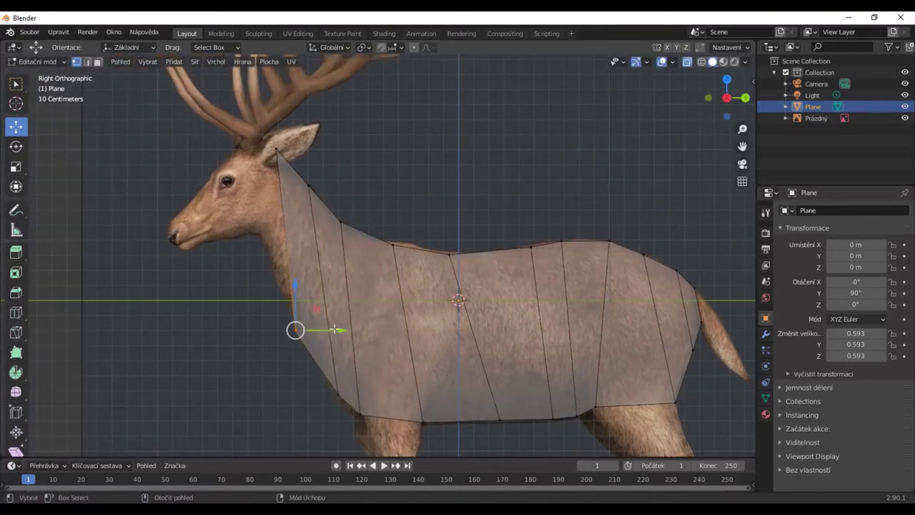
pyautogui.click(261, 198)
# - Select the head vertices and check the strip's sideways thickness in perspective
pyautogui.keyDown('shift'); pyautogui.moveTo(240, 148); pyautogui.dragTo(407, 214, button='middle'); pyautogui.keyUp('shift')
pyautogui.press('c')
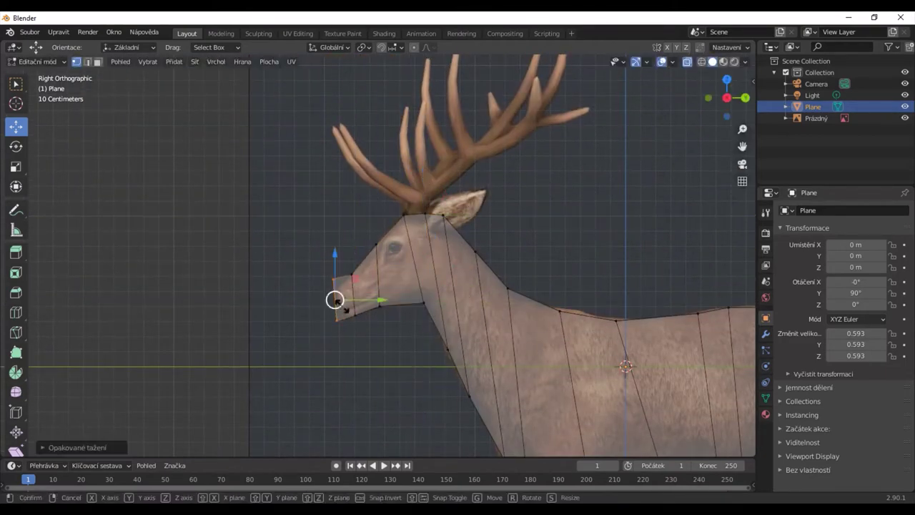
pyautogui.keyDown('shift'); pyautogui.moveTo(400, 312); pyautogui.dragTo(359, 294, button='middle'); pyautogui.keyUp('shift')
pyautogui.press('c')
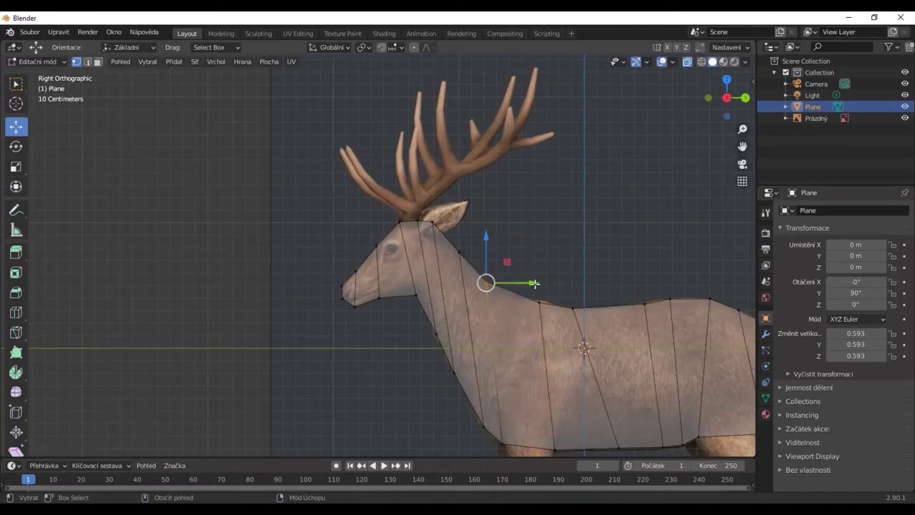
pyautogui.scroll(-5, 611, 323)
pyautogui.moveTo(611, 323)
pyautogui.mouseDown(button='middle')
pyautogui.moveTo(615, 379)
pyautogui.moveTo(431, 228)
pyautogui.moveTo(513, 231)
pyautogui.moveTo(537, 356)
pyautogui.mouseUp(button='middle')
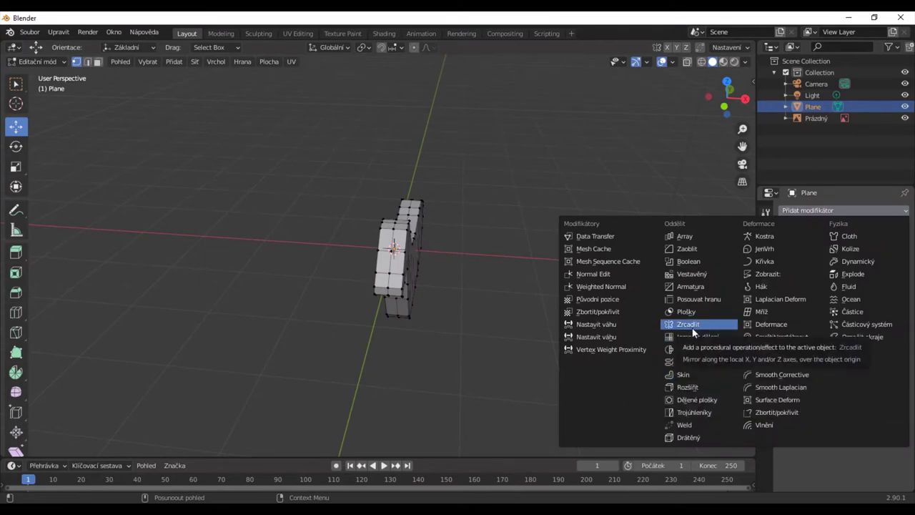
# - Add a Z-axis Mirror modifier and extrude the belly edge into the upper front leg
pyautogui.click(690, 324)
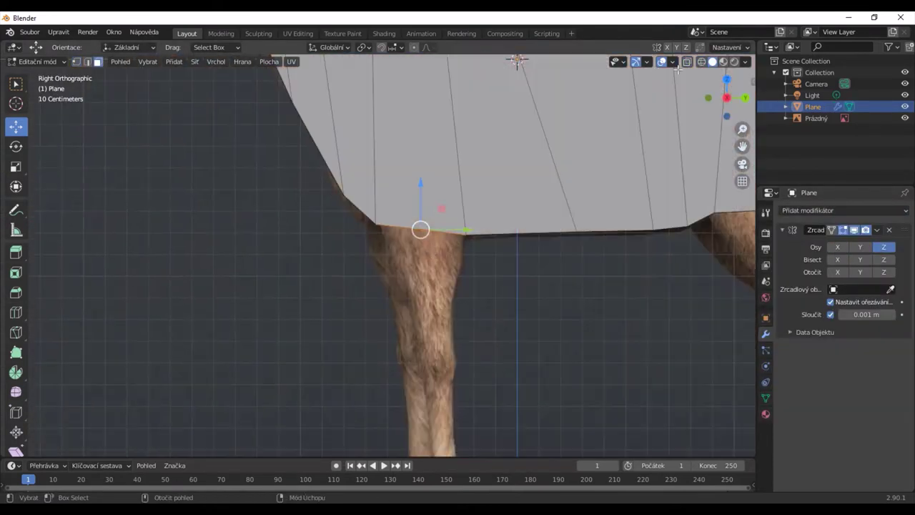
pyautogui.press('e')
pyautogui.click(412, 314)
pyautogui.hotkey('alt', 'z')
pyautogui.press('e')
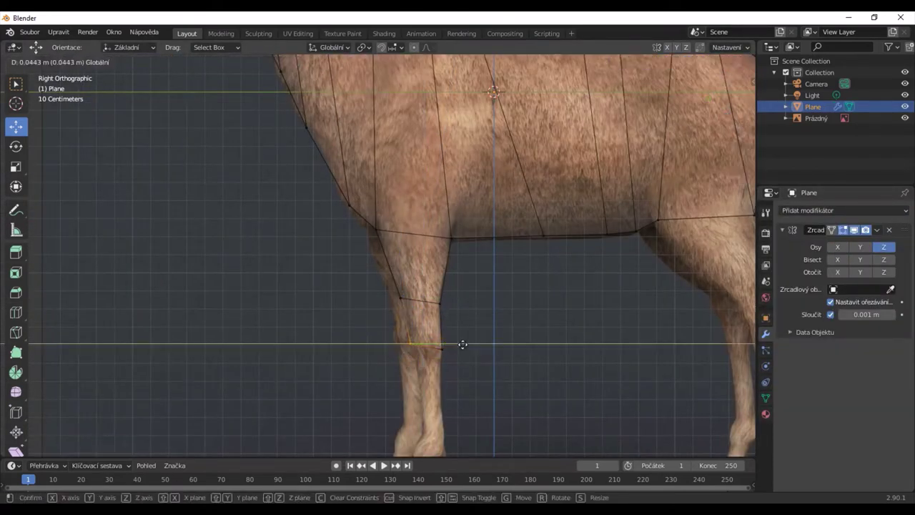
pyautogui.click(462, 345)
# - Extrude the front leg further down and place the hoof edge on the reference
pyautogui.scroll(2, 463, 345)
pyautogui.press('Escape')
pyautogui.scroll(-2, 398, 329)
pyautogui.press('e')
pyautogui.press('y')
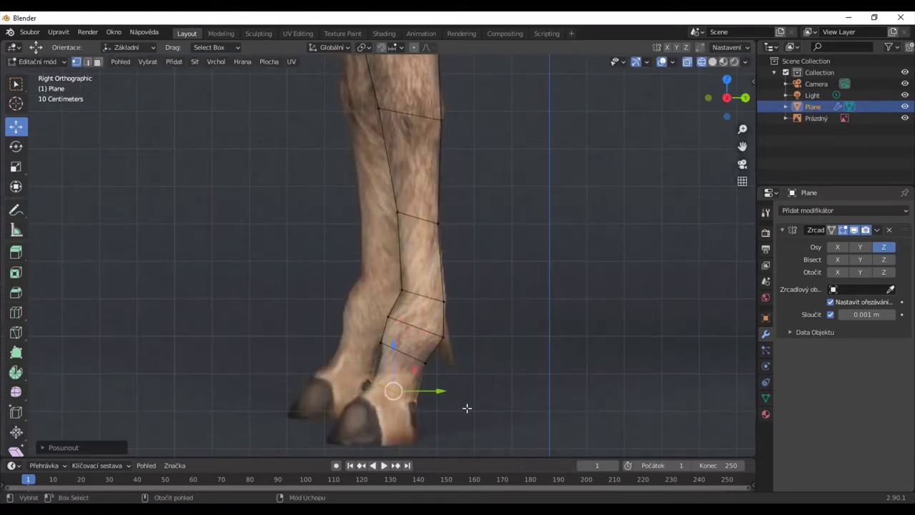
pyautogui.click(449, 422)
pyautogui.press('c')
pyautogui.scroll(2, 347, 379)
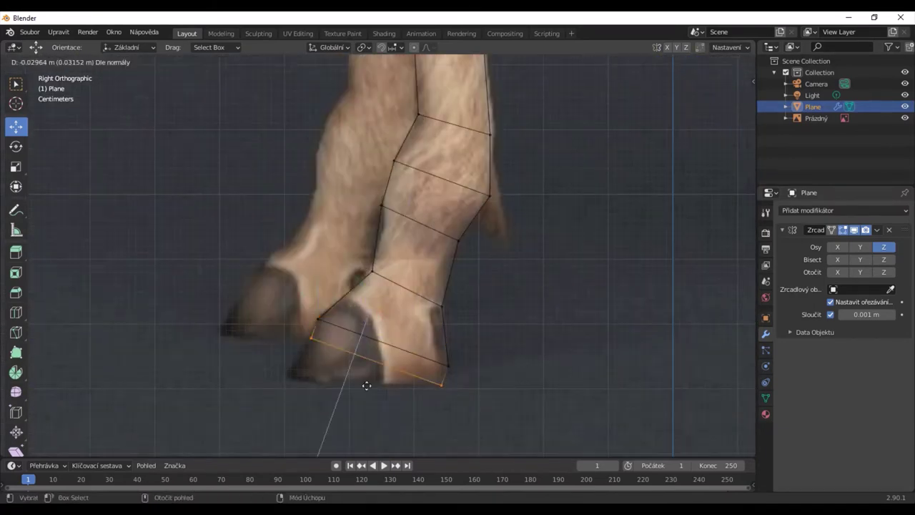
pyautogui.click(400, 342)
pyautogui.scroll(-3, 522, 359)
pyautogui.scroll(-3, 459, 283)
# - Extrude the rear belly edge down in segments, Z-constrained, through the thigh to the hind hoof
pyautogui.moveTo(460, 284); pyautogui.dragTo(553, 263, button='middle')
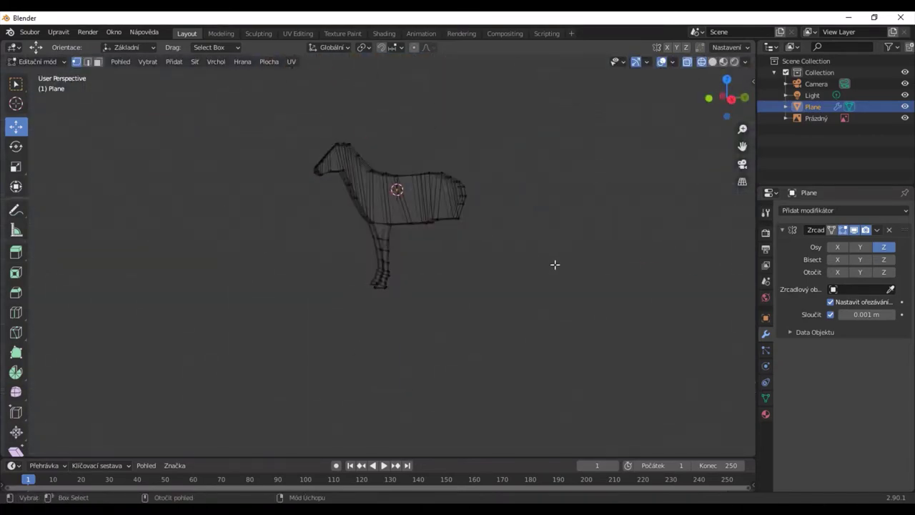
pyautogui.press('KP_3')
pyautogui.scroll(5, 551, 336)
pyautogui.keyDown('shift'); pyautogui.scroll(-3, 551, 337); pyautogui.keyUp('shift')
pyautogui.press('e')
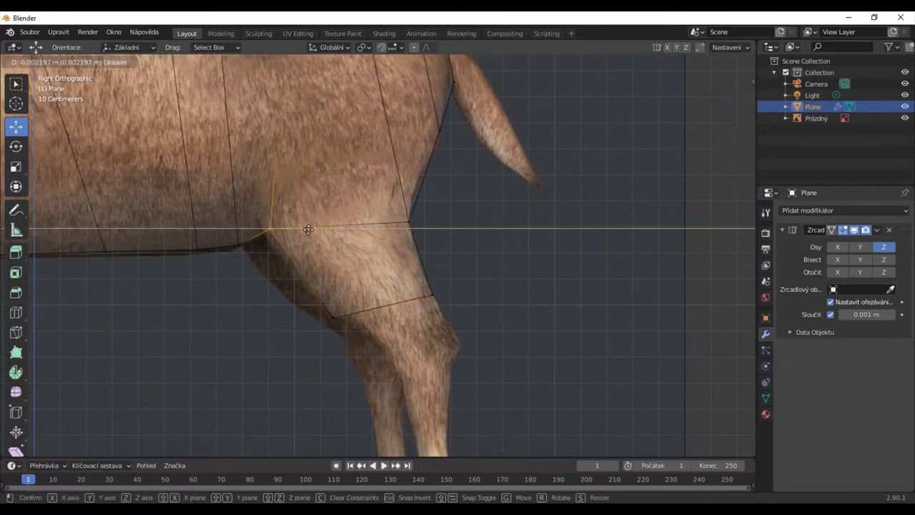
pyautogui.click(308, 229)
pyautogui.press('e')
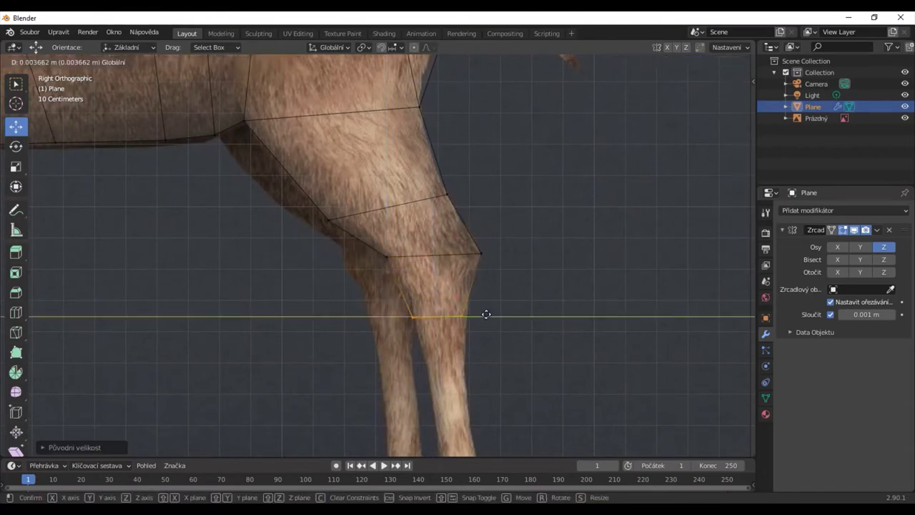
pyautogui.keyDown('shift'); pyautogui.scroll(-4, 486, 314); pyautogui.keyUp('shift')
pyautogui.keyDown('shift'); pyautogui.scroll(-4, 491, 190); pyautogui.keyUp('shift')
pyautogui.press('z')
pyautogui.press('z')
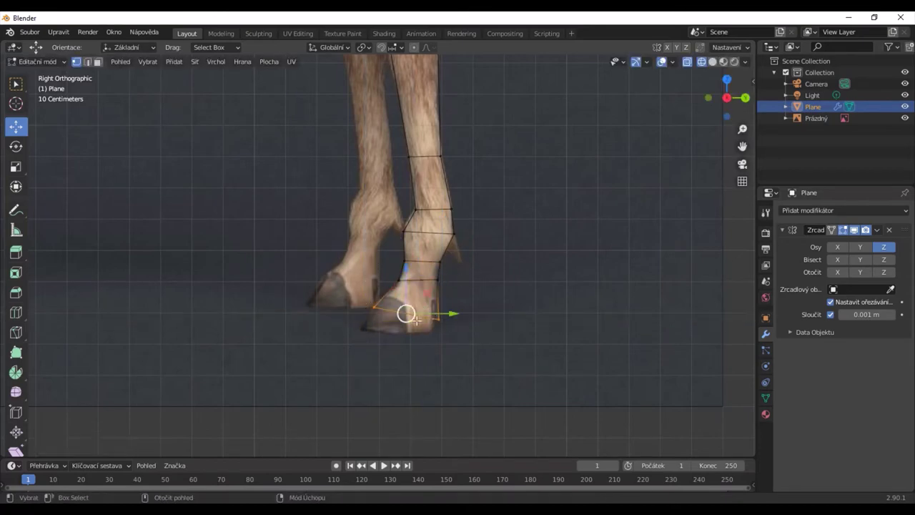
pyautogui.scroll(4, 488, 250)
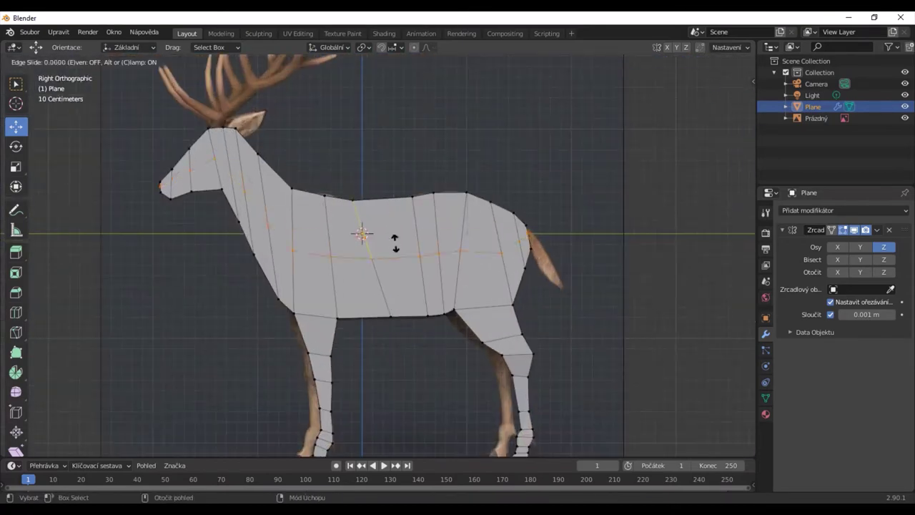
# - Select the body edge loop and move it vertically to fill the underbelly
pyautogui.moveTo(364, 231)
pyautogui.mouseDown(button='middle')
pyautogui.moveTo(534, 190)
pyautogui.moveTo(365, 261)
pyautogui.moveTo(574, 242)
pyautogui.moveTo(339, 198)
pyautogui.moveTo(268, 253)
pyautogui.mouseUp(button='middle')
pyautogui.click(365, 261)
pyautogui.scroll(5, 339, 198)
pyautogui.press('g')
pyautogui.press('z')
pyautogui.click(389, 244)
pyautogui.moveTo(388, 244)
pyautogui.mouseDown(button='middle')
pyautogui.moveTo(419, 386)
pyautogui.moveTo(386, 355)
pyautogui.mouseUp(button='middle')
pyautogui.scroll(-4, 385, 354)
# - Move the throat and head vertices onto the reference neck outline in Right Ortho view
pyautogui.press('KP_3')
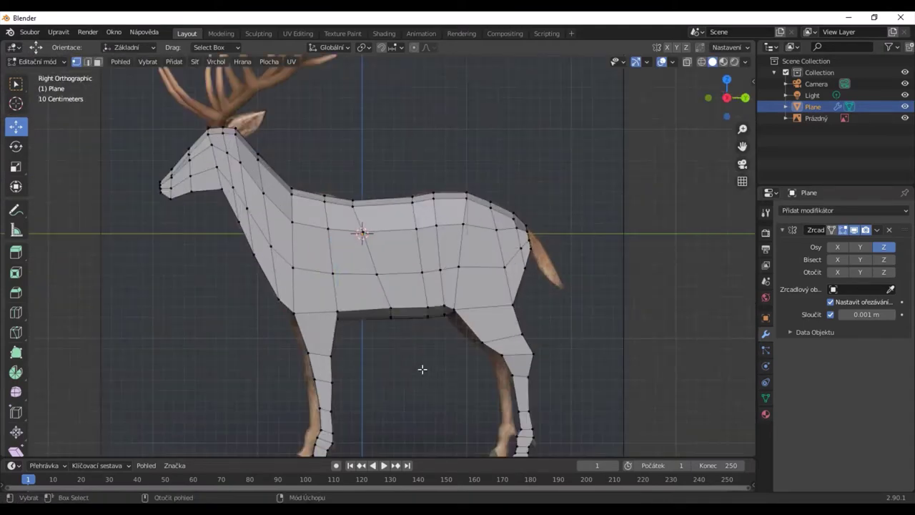
pyautogui.scroll(2, 423, 369)
pyautogui.press('c')
pyautogui.moveTo(350, 219)
pyautogui.mouseDown(button='middle')
pyautogui.moveTo(429, 179)
pyautogui.moveTo(465, 214)
pyautogui.moveTo(348, 309)
pyautogui.mouseUp(button='middle')
pyautogui.press('KP_3')
pyautogui.scroll(2, 372, 249)
pyautogui.press('Escape')
pyautogui.press('g')
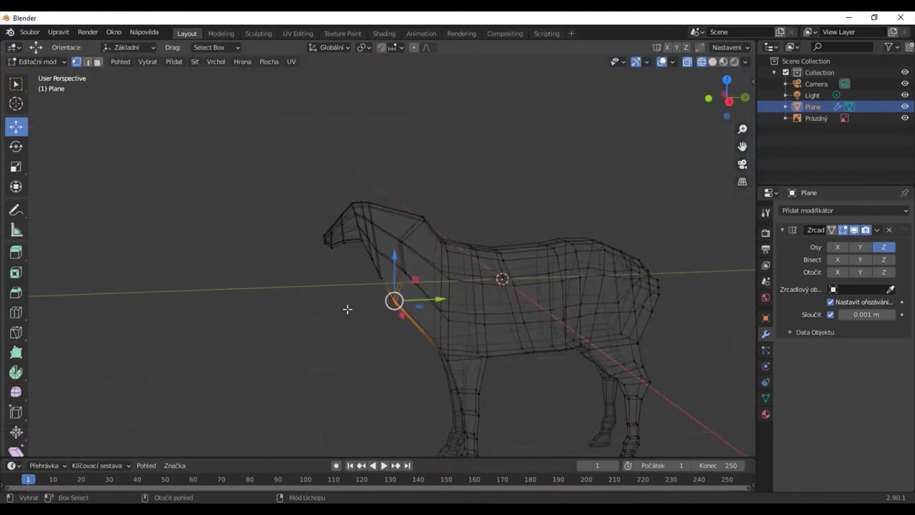
pyautogui.press('KP_3')
pyautogui.press('g')
pyautogui.click(484, 172)
pyautogui.scroll(2, 345, 252)
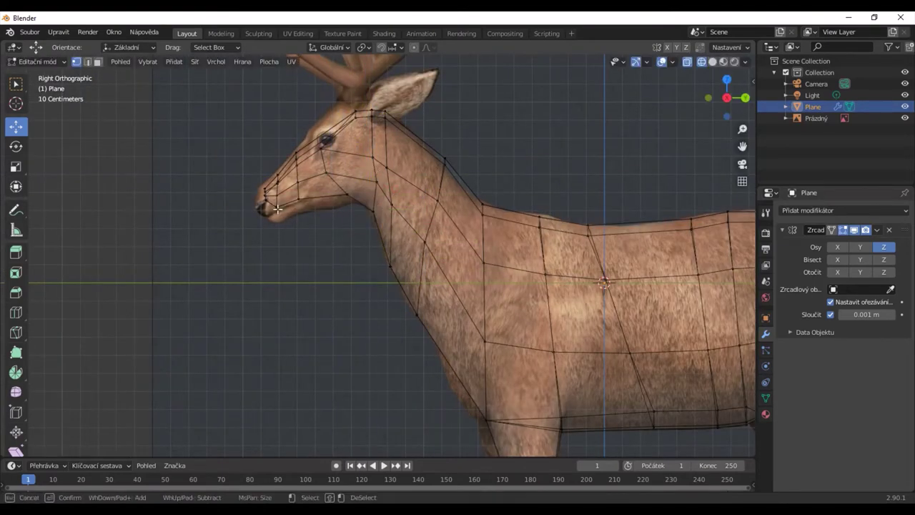
# - Raise the top-of-head vertices toward the antler base and check the head shape with X-ray off
pyautogui.click(348, 159)
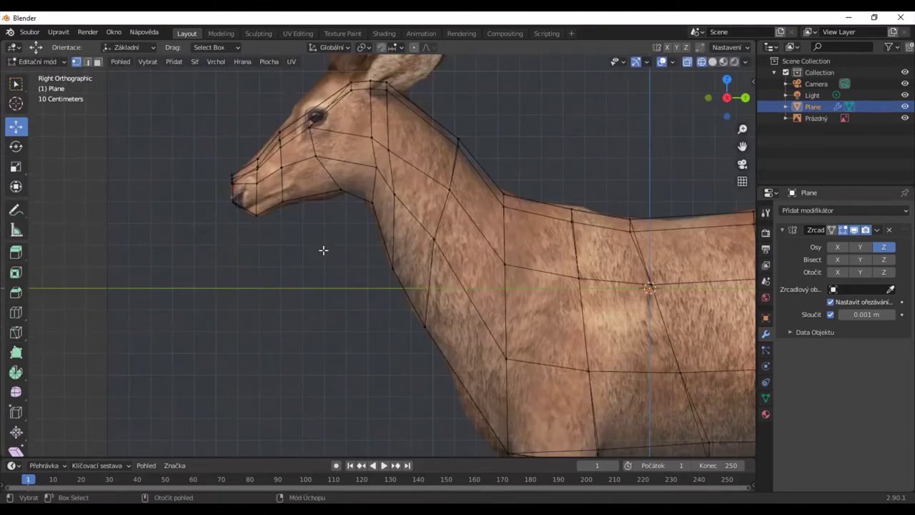
pyautogui.scroll(4, 323, 250)
pyautogui.keyDown('shift'); pyautogui.scroll(3, 223, 336); pyautogui.keyUp('shift')
pyautogui.click(413, 229)
pyautogui.press('c')
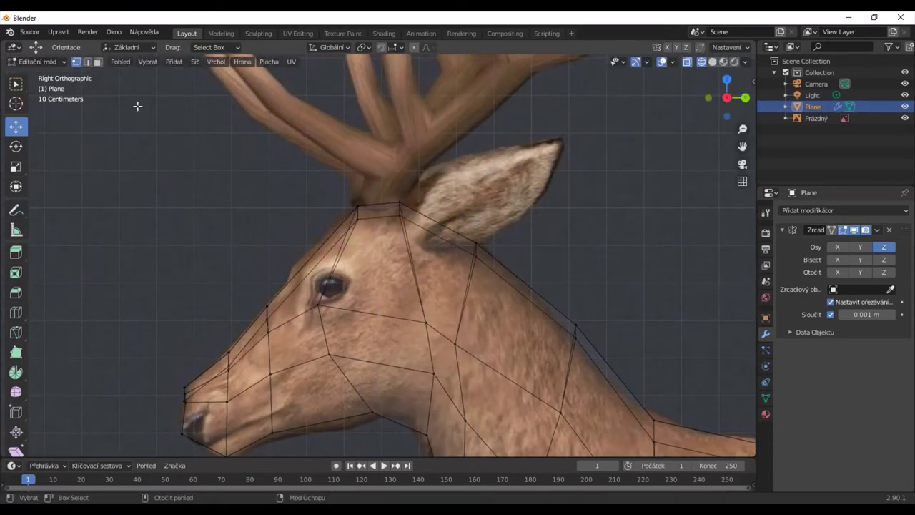
pyautogui.scroll(-5, 271, 288)
pyautogui.moveTo(272, 288); pyautogui.dragTo(415, 374, button='middle')
pyautogui.hotkey('alt', 'z')
pyautogui.scroll(-3, 337, 344)
pyautogui.scroll(8, 346, 391)
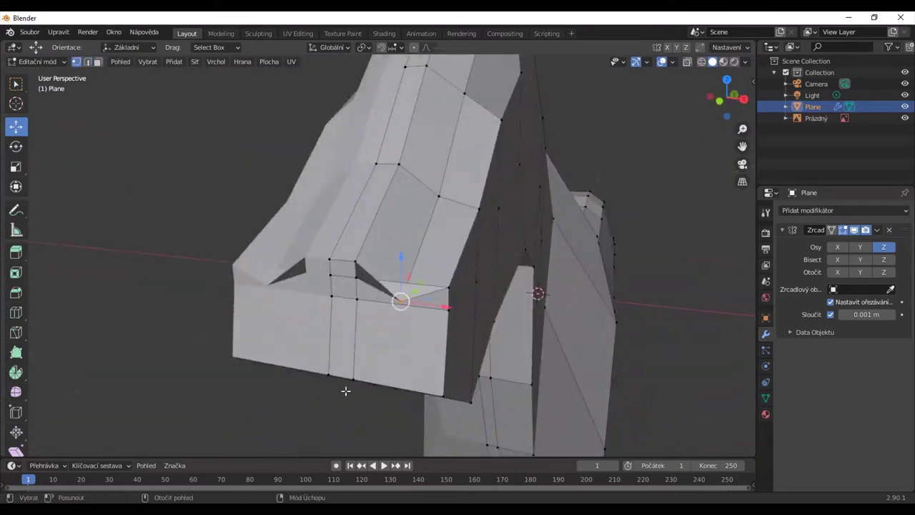
# - Re-enable X-ray in side view and nudge a neck vertex onto the reference outline
pyautogui.moveTo(455, 284)
pyautogui.mouseDown(button='middle')
pyautogui.moveTo(435, 293)
pyautogui.moveTo(284, 251)
pyautogui.moveTo(370, 259)
pyautogui.moveTo(419, 138)
pyautogui.mouseUp(button='middle')
pyautogui.press('KP_3')
pyautogui.hotkey('alt', 'z')
pyautogui.scroll(4, 376, 183)
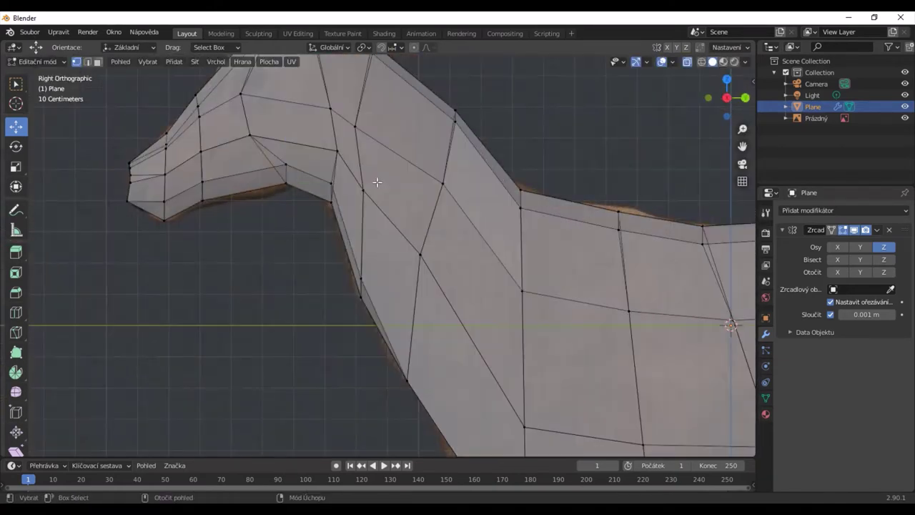
pyautogui.moveTo(210, 158); pyautogui.dragTo(580, 204, button='middle')
pyautogui.press('KP_3')
pyautogui.scroll(3, 329, 307)
pyautogui.scroll(-2, 546, 335)
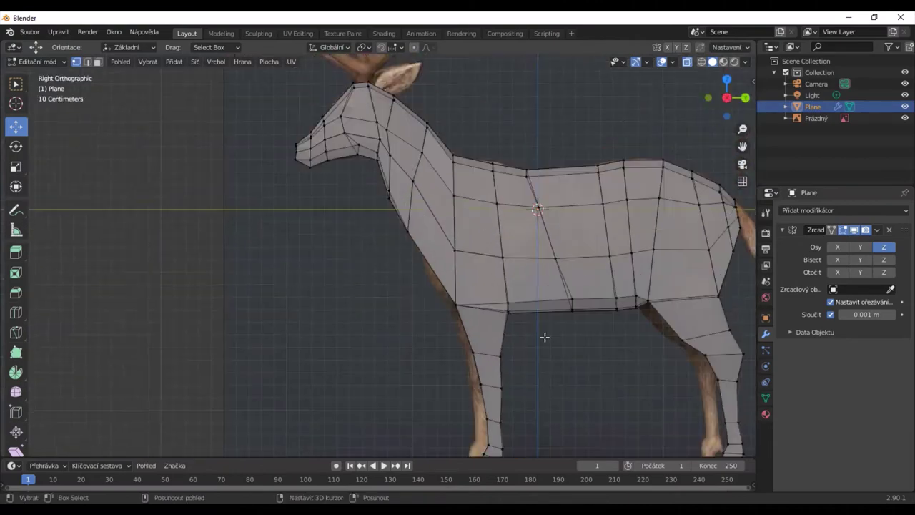
pyautogui.moveTo(546, 335); pyautogui.dragTo(407, 241, button='middle')
pyautogui.scroll(3, 407, 241)
pyautogui.moveTo(445, 223); pyautogui.dragTo(460, 225)
pyautogui.moveTo(460, 224)
pyautogui.mouseDown(button='middle')
pyautogui.moveTo(576, 183)
pyautogui.moveTo(543, 289)
pyautogui.moveTo(548, 222)
pyautogui.mouseUp(button='middle')
pyautogui.scroll(-2, 548, 223)
pyautogui.scroll(-5, 323, 227)
# - Knife-cut a new line down the leg, checking it from several angles before committing
pyautogui.scroll(6, 323, 226)
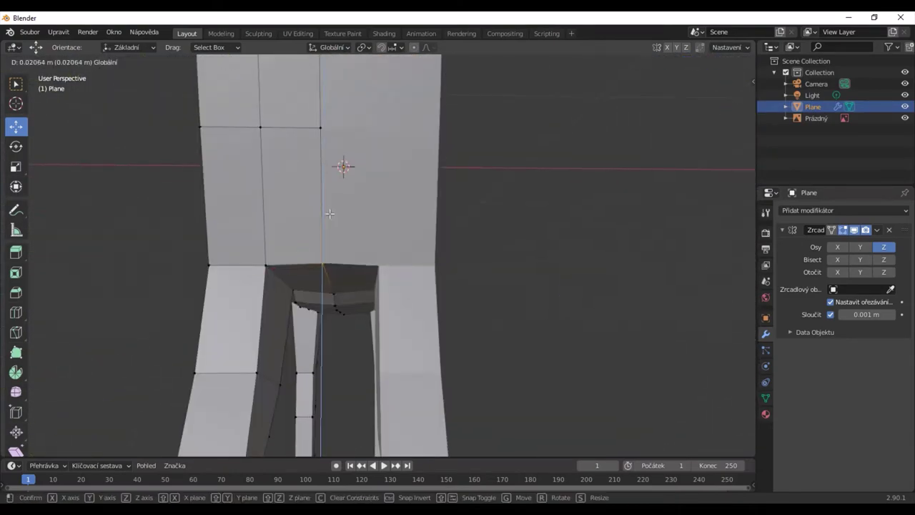
pyautogui.moveTo(343, 167)
pyautogui.mouseDown(button='middle')
pyautogui.moveTo(518, 194)
pyautogui.moveTo(437, 99)
pyautogui.mouseUp(button='middle')
pyautogui.press('k')
pyautogui.click(437, 98)
pyautogui.click(436, 220)
pyautogui.moveTo(424, 335); pyautogui.dragTo(367, 141, button='middle')
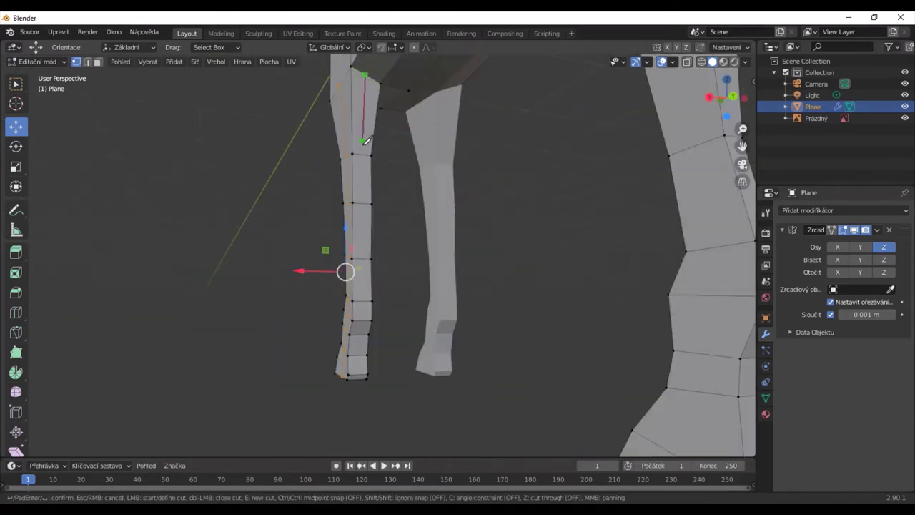
pyautogui.moveTo(366, 327)
pyautogui.mouseDown(button='middle')
pyautogui.moveTo(351, 369)
pyautogui.moveTo(343, 249)
pyautogui.mouseUp(button='middle')
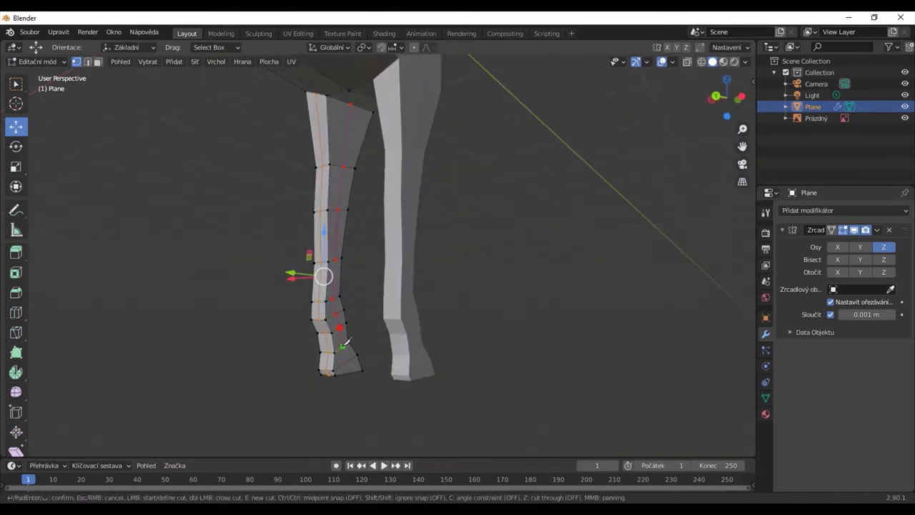
pyautogui.moveTo(344, 344); pyautogui.dragTo(414, 87, button='middle')
pyautogui.moveTo(413, 357); pyautogui.dragTo(533, 191, button='middle')
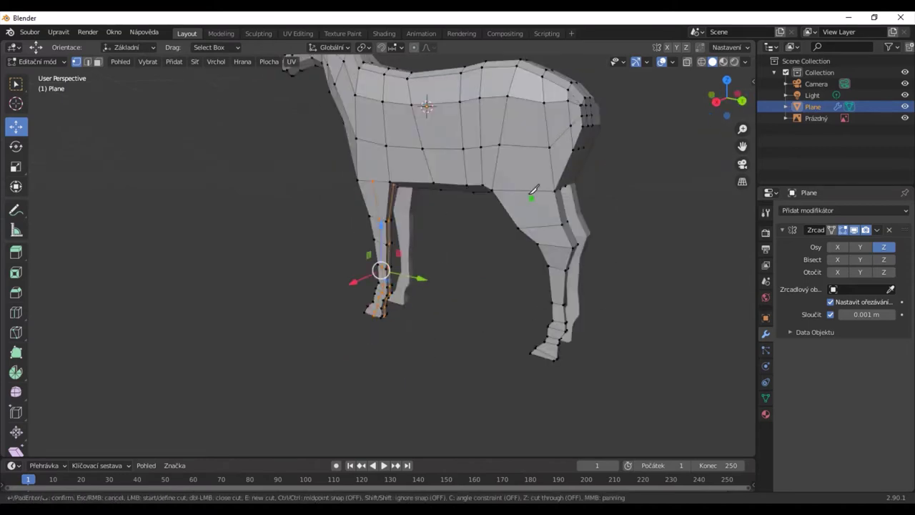
pyautogui.moveTo(564, 316)
pyautogui.mouseDown(button='middle')
pyautogui.moveTo(593, 337)
pyautogui.moveTo(390, 297)
pyautogui.moveTo(396, 307)
pyautogui.mouseUp(button='middle')
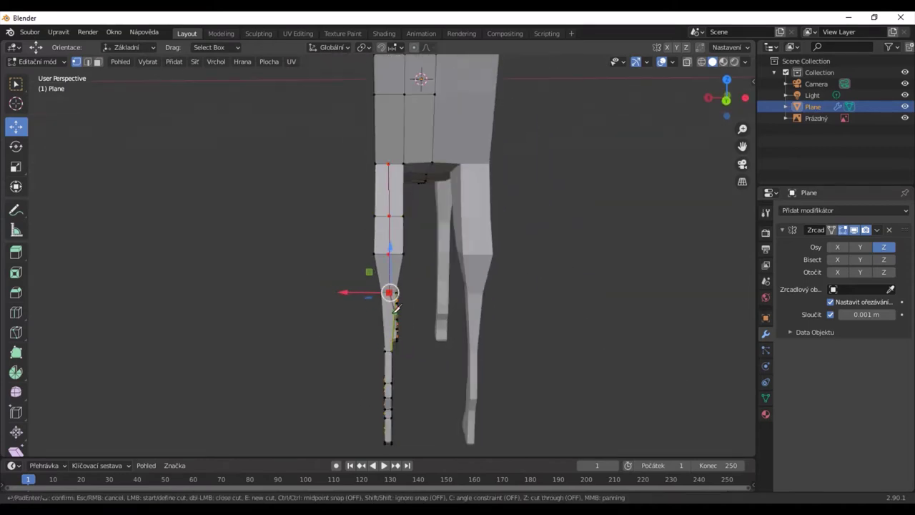
pyautogui.press('Return')
pyautogui.moveTo(392, 438); pyautogui.dragTo(468, 226, button='middle')
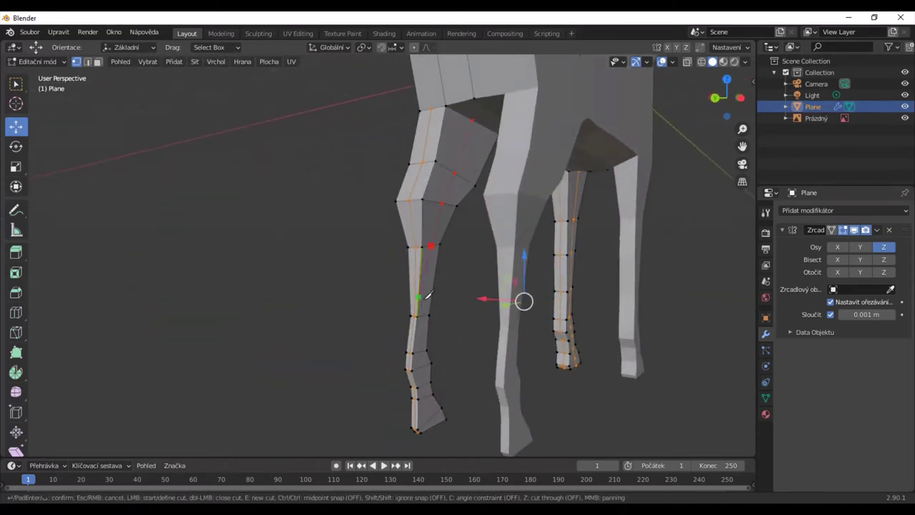
pyautogui.press('Return')
# - In edge select mode, knife-cut another line across the front leg
pyautogui.moveTo(440, 416); pyautogui.dragTo(357, 286, button='middle')
pyautogui.scroll(5, 324, 236)
pyautogui.press('c')
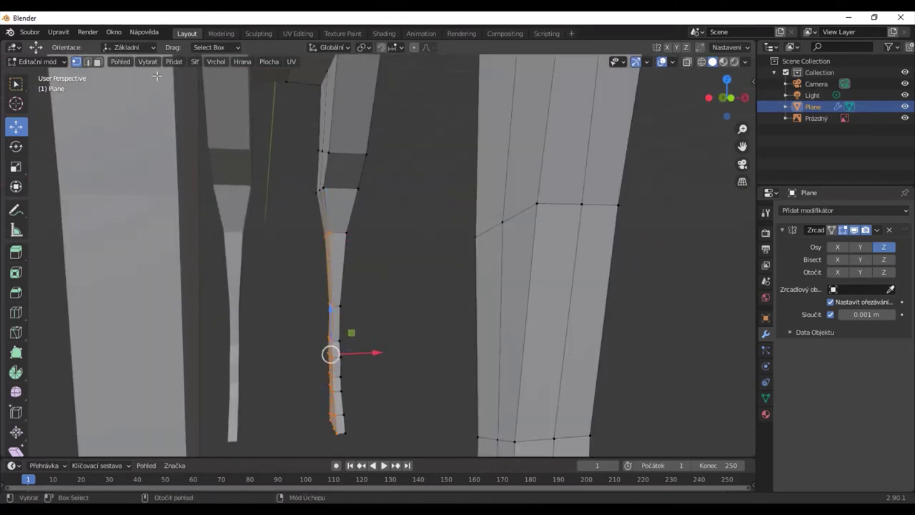
pyautogui.moveTo(157, 76)
pyautogui.mouseDown(button='middle')
pyautogui.moveTo(474, 208)
pyautogui.moveTo(445, 262)
pyautogui.moveTo(460, 246)
pyautogui.mouseUp(button='middle')
pyautogui.press('2')
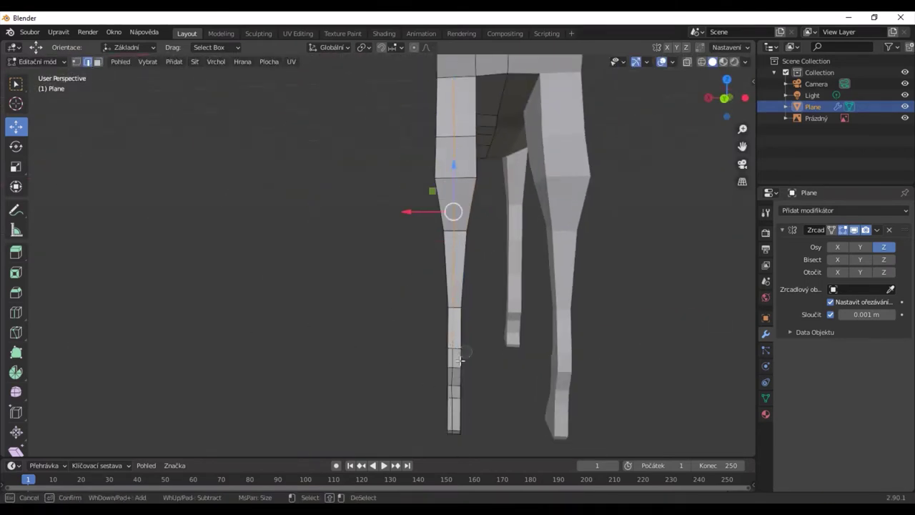
pyautogui.moveTo(497, 398)
pyautogui.mouseDown(button='middle')
pyautogui.moveTo(403, 171)
pyautogui.moveTo(476, 192)
pyautogui.mouseUp(button='middle')
pyautogui.press('k')
pyautogui.click(400, 121)
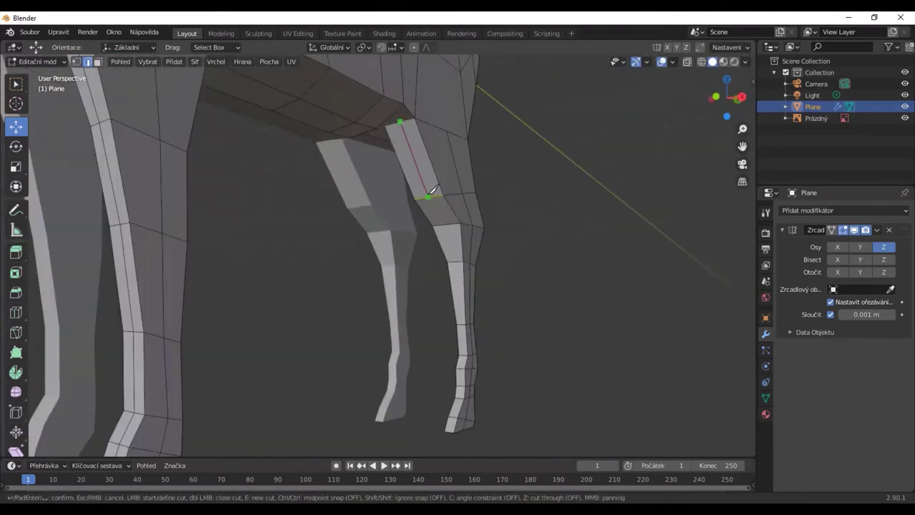
pyautogui.press('Return')
pyautogui.moveTo(453, 419)
pyautogui.mouseDown(button='middle')
pyautogui.moveTo(334, 146)
pyautogui.moveTo(408, 96)
pyautogui.mouseUp(button='middle')
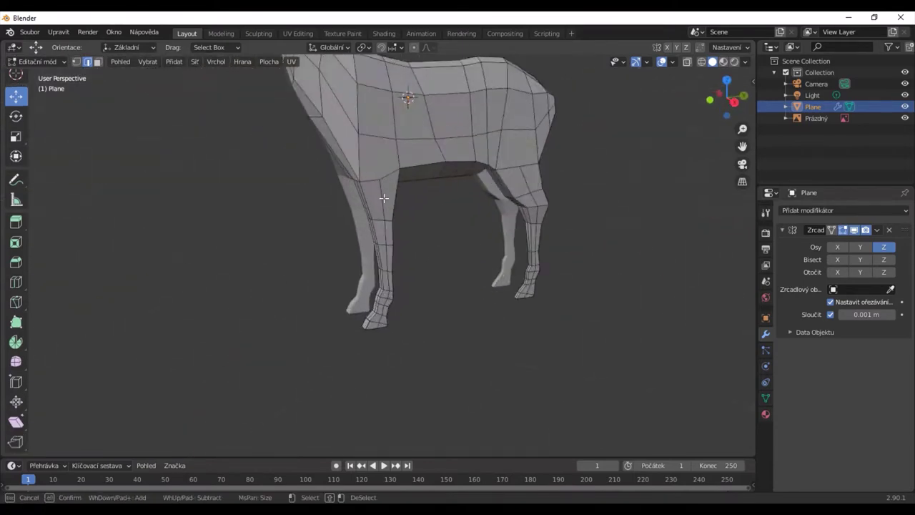
# - Circle-select the leg edges and move them to reshape the leg
pyautogui.scroll(4, 465, 286)
pyautogui.moveTo(567, 366)
pyautogui.mouseDown(button='middle')
pyautogui.moveTo(544, 337)
pyautogui.moveTo(515, 372)
pyautogui.moveTo(530, 394)
pyautogui.mouseUp(button='middle')
pyautogui.press('c')
pyautogui.moveTo(512, 343); pyautogui.dragTo(513, 142)
pyautogui.press('Escape')
pyautogui.moveTo(513, 141)
pyautogui.mouseDown(button='middle')
pyautogui.moveTo(429, 215)
pyautogui.moveTo(308, 265)
pyautogui.moveTo(229, 236)
pyautogui.moveTo(357, 237)
pyautogui.mouseUp(button='middle')
pyautogui.scroll(5, 357, 237)
# - Extrude the front face of the foot outward into a hoof
pyautogui.press('3')
pyautogui.click(579, 329)
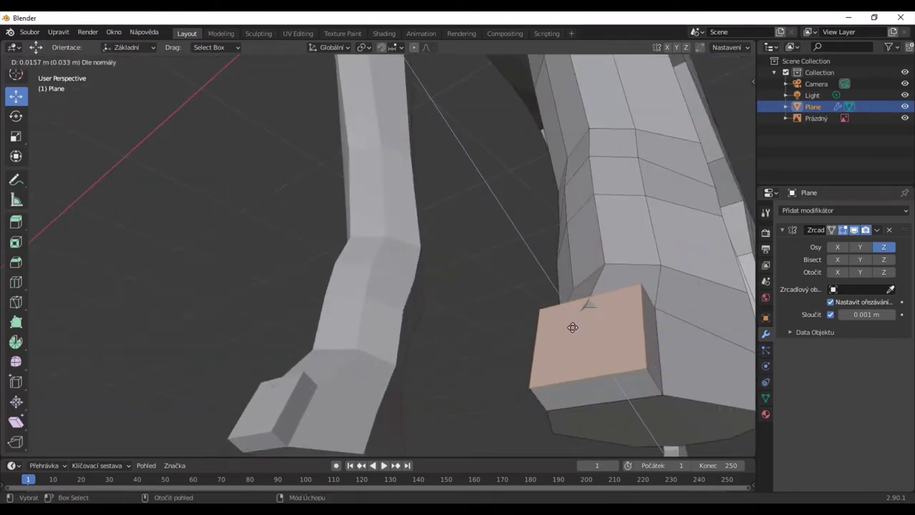
pyautogui.moveTo(579, 329)
pyautogui.mouseDown(button='middle')
pyautogui.moveTo(500, 358)
pyautogui.moveTo(365, 367)
pyautogui.moveTo(419, 327)
pyautogui.moveTo(540, 401)
pyautogui.moveTo(527, 328)
pyautogui.moveTo(598, 343)
pyautogui.moveTo(376, 253)
pyautogui.mouseUp(button='middle')
pyautogui.scroll(-4, 365, 367)
# - Select the edges running down the leg and review the tapered legs in three-quarter view
pyautogui.press('2')
pyautogui.scroll(3, 609, 339)
pyautogui.scroll(-3, 574, 363)
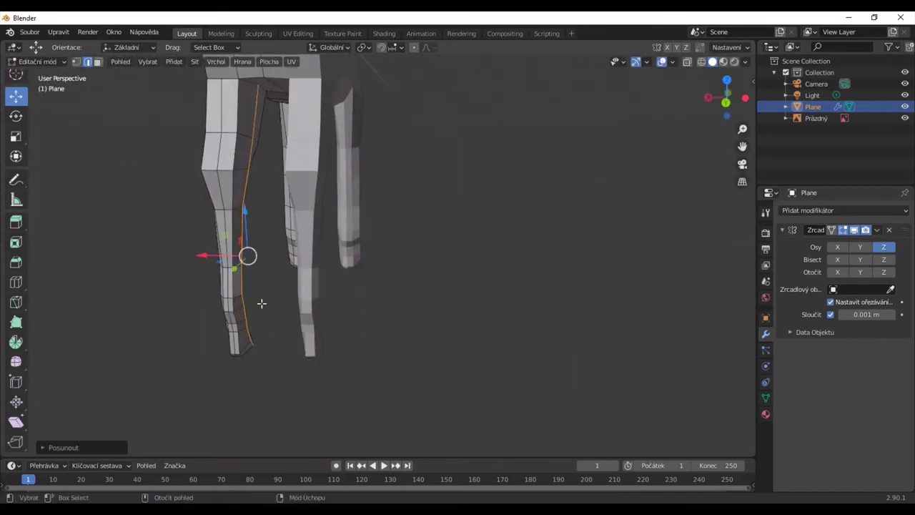
pyautogui.scroll(3, 284, 323)
pyautogui.moveTo(284, 323); pyautogui.dragTo(501, 271, button='middle')
pyautogui.scroll(-3, 605, 241)
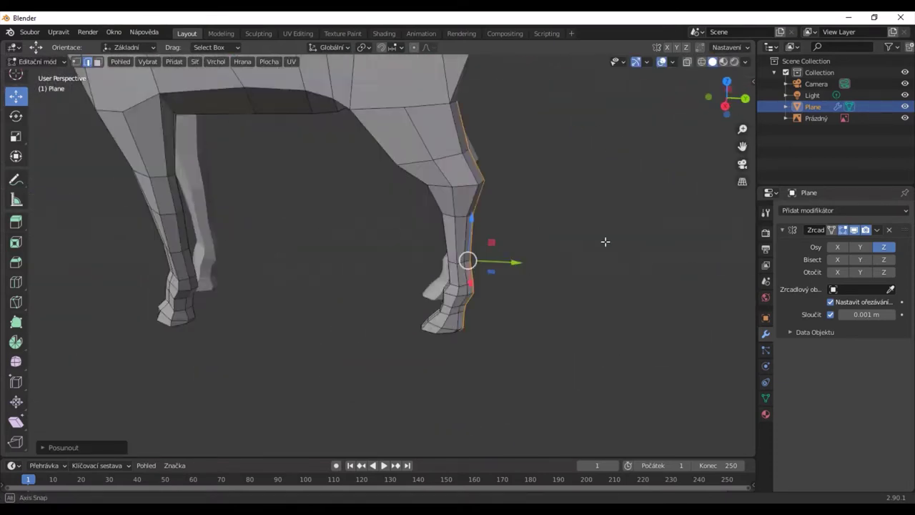
pyautogui.scroll(4, 331, 313)
pyautogui.press('c')
pyautogui.scroll(-4, 330, 312)
pyautogui.moveTo(433, 211); pyautogui.dragTo(416, 302, button='middle')
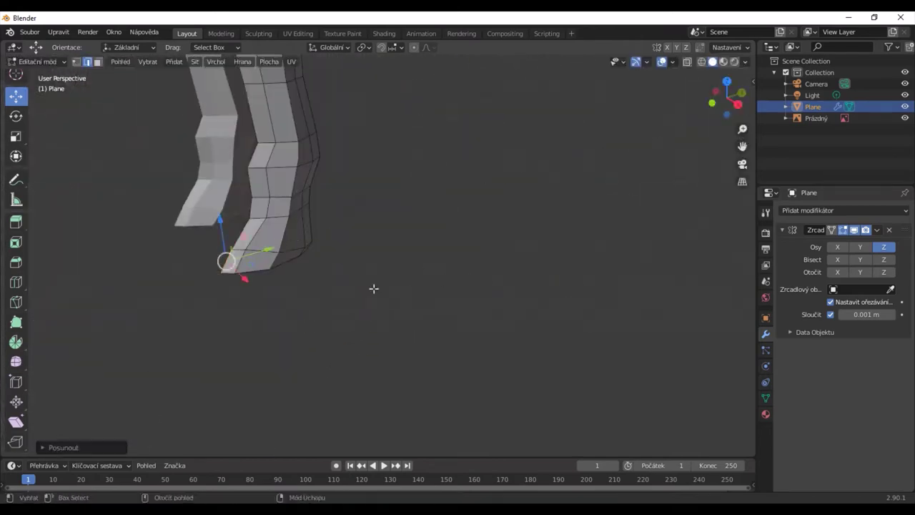
pyautogui.scroll(-3, 341, 189)
pyautogui.moveTo(341, 188)
pyautogui.mouseDown(button='middle')
pyautogui.moveTo(414, 224)
pyautogui.moveTo(382, 172)
pyautogui.moveTo(431, 228)
pyautogui.moveTo(408, 212)
pyautogui.moveTo(556, 319)
pyautogui.moveTo(435, 206)
pyautogui.mouseUp(button='middle')
pyautogui.scroll(3, 292, 186)
pyautogui.scroll(3, 408, 213)
# - Pull a rump vertex outward to round out the hindquarters
pyautogui.scroll(-5, 435, 206)
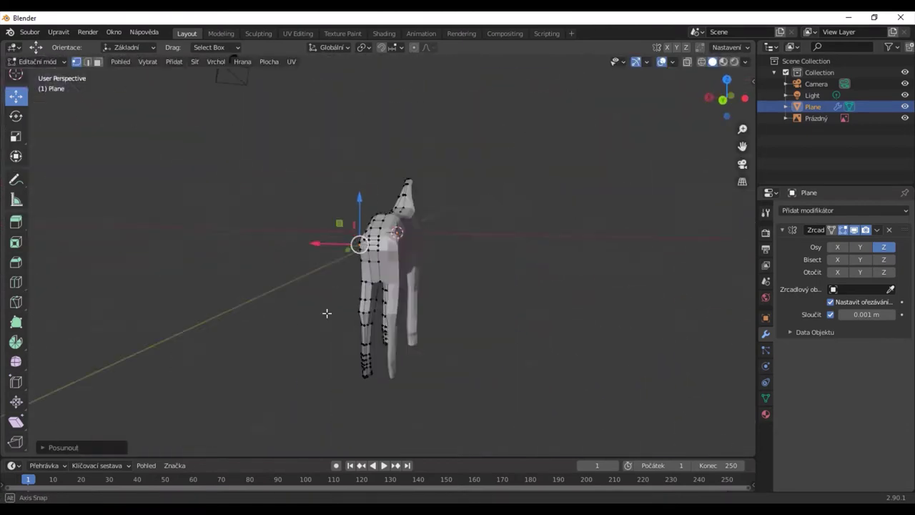
pyautogui.scroll(5, 327, 313)
pyautogui.click(331, 303)
pyautogui.moveTo(331, 302)
pyautogui.mouseDown(button='middle')
pyautogui.moveTo(479, 169)
pyautogui.moveTo(400, 237)
pyautogui.moveTo(595, 312)
pyautogui.moveTo(607, 327)
pyautogui.moveTo(435, 213)
pyautogui.moveTo(321, 239)
pyautogui.moveTo(400, 194)
pyautogui.mouseUp(button='middle')
pyautogui.click(472, 174)
# - Raise the selected body vertices to fill out the chest and back outline
pyautogui.scroll(2, 537, 288)
pyautogui.scroll(2, 435, 212)
pyautogui.press('2')
pyautogui.press('1')
pyautogui.scroll(-3, 435, 212)
pyautogui.moveTo(406, 133); pyautogui.dragTo(406, 141)
pyautogui.moveTo(406, 141)
pyautogui.mouseDown(button='middle')
pyautogui.moveTo(608, 274)
pyautogui.moveTo(621, 253)
pyautogui.moveTo(507, 267)
pyautogui.moveTo(465, 196)
pyautogui.moveTo(417, 302)
pyautogui.moveTo(382, 315)
pyautogui.moveTo(521, 278)
pyautogui.moveTo(544, 288)
pyautogui.mouseUp(button='middle')
pyautogui.scroll(3, 507, 268)
pyautogui.scroll(-3, 417, 303)
# - Inspect the reshaped body from an angle, then return to the right side reference view
pyautogui.scroll(-3, 543, 288)
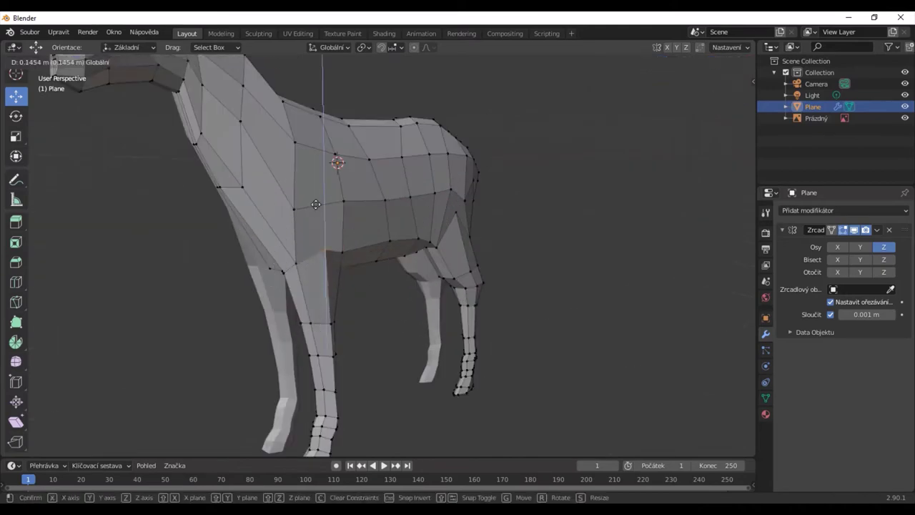
pyautogui.scroll(3, 547, 336)
pyautogui.moveTo(546, 336)
pyautogui.mouseDown(button='middle')
pyautogui.moveTo(570, 234)
pyautogui.moveTo(286, 210)
pyautogui.moveTo(437, 357)
pyautogui.mouseUp(button='middle')
pyautogui.scroll(3, 540, 281)
pyautogui.scroll(-3, 286, 211)
pyautogui.scroll(2, 437, 358)
pyautogui.scroll(-3, 437, 357)
pyautogui.press('KP_3')
# - Rotate the selected rump face to angle it as the tail base
pyautogui.scroll(3, 493, 322)
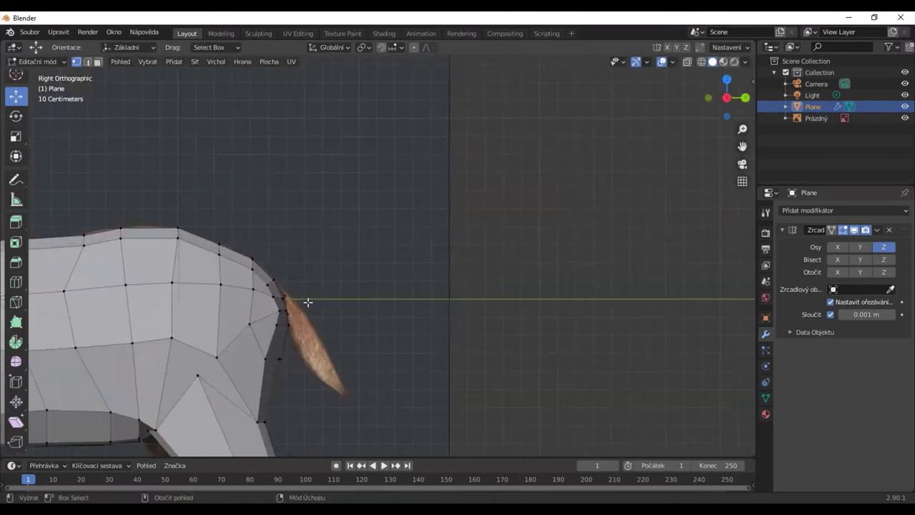
pyautogui.moveTo(494, 321)
pyautogui.mouseDown(button='middle')
pyautogui.moveTo(543, 274)
pyautogui.moveTo(429, 272)
pyautogui.mouseUp(button='middle')
pyautogui.scroll(4, 494, 322)
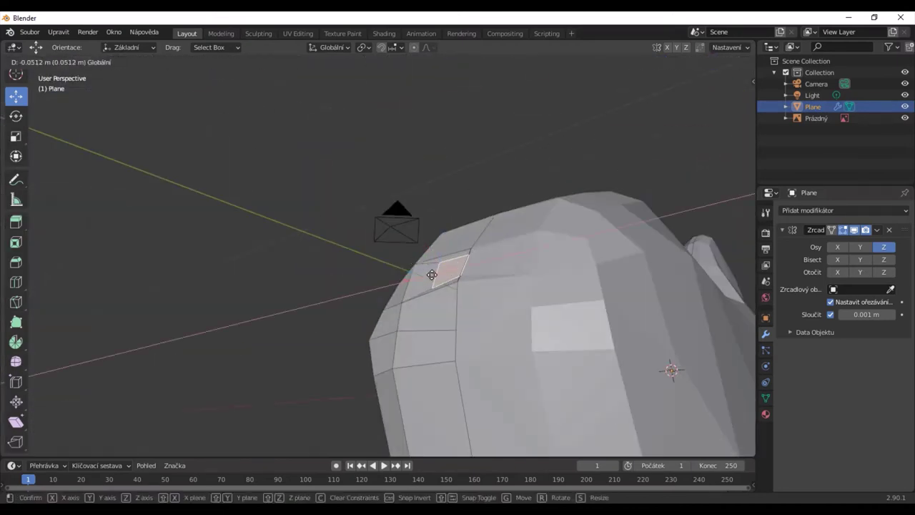
pyautogui.press('KP_3')
pyautogui.press('r')
pyautogui.click(360, 235)
# - Extrude a new tail segment from the rump face
pyautogui.scroll(2, 380, 233)
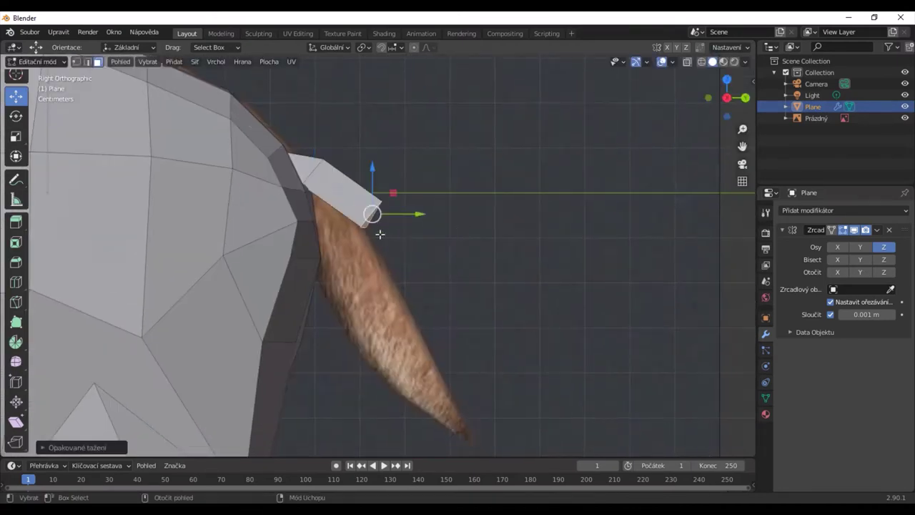
pyautogui.scroll(3, 354, 213)
pyautogui.press('e')
pyautogui.click(436, 192)
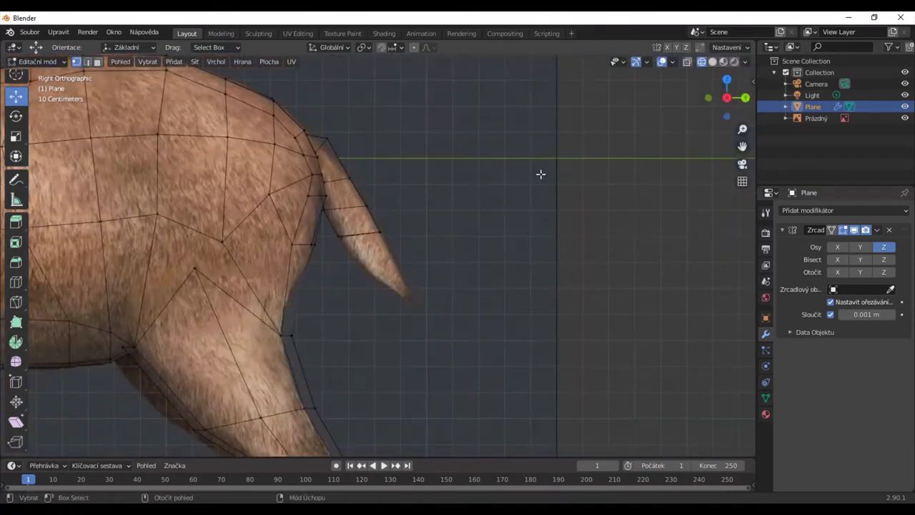
pyautogui.scroll(-2, 432, 265)
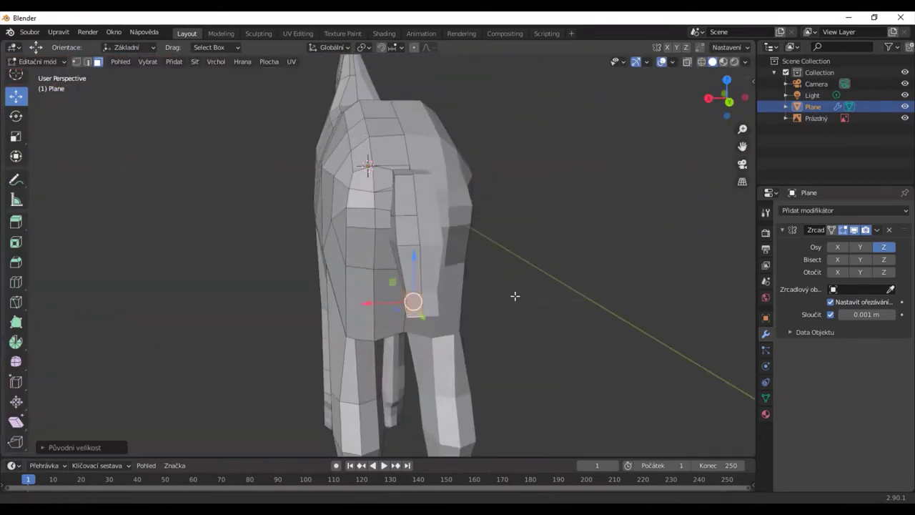
pyautogui.moveTo(515, 296)
pyautogui.mouseDown(button='middle')
pyautogui.moveTo(562, 280)
pyautogui.moveTo(531, 221)
pyautogui.moveTo(397, 226)
pyautogui.moveTo(556, 292)
pyautogui.moveTo(415, 353)
pyautogui.mouseUp(button='middle')
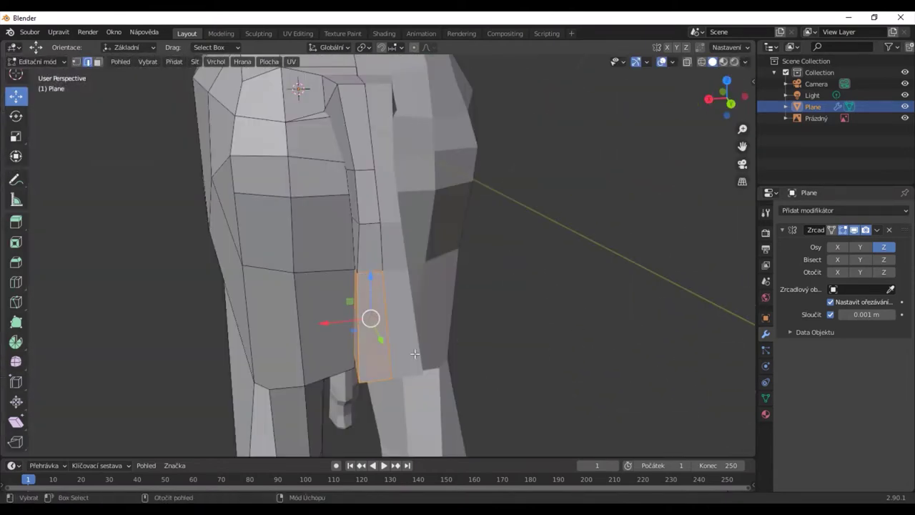
pyautogui.moveTo(569, 376)
pyautogui.mouseDown(button='middle')
pyautogui.moveTo(481, 372)
pyautogui.moveTo(384, 255)
pyautogui.moveTo(350, 245)
pyautogui.moveTo(305, 172)
pyautogui.moveTo(434, 363)
pyautogui.moveTo(333, 123)
pyautogui.moveTo(664, 247)
pyautogui.moveTo(460, 194)
pyautogui.moveTo(654, 80)
pyautogui.moveTo(603, 118)
pyautogui.moveTo(713, 153)
pyautogui.moveTo(539, 202)
pyautogui.moveTo(591, 339)
pyautogui.moveTo(562, 341)
pyautogui.mouseUp(button='middle')
# - Move the tail geometry along Z to match the reference tail
pyautogui.press('g')
pyautogui.press('z')
pyautogui.click(350, 245)
pyautogui.click(423, 352)
pyautogui.scroll(3, 442, 263)
pyautogui.press('c')
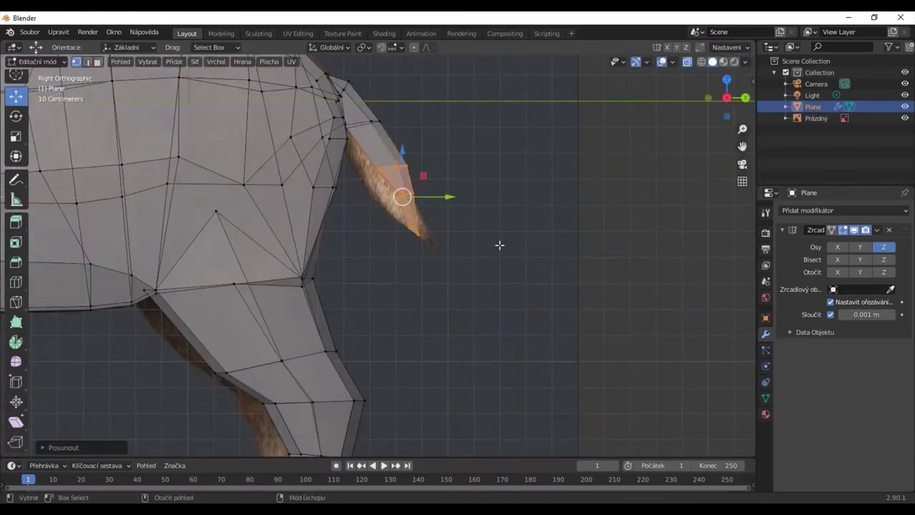
pyautogui.click(378, 159)
# - Select tail vertices, then view the whole deer in Object Mode
pyautogui.scroll(3, 527, 219)
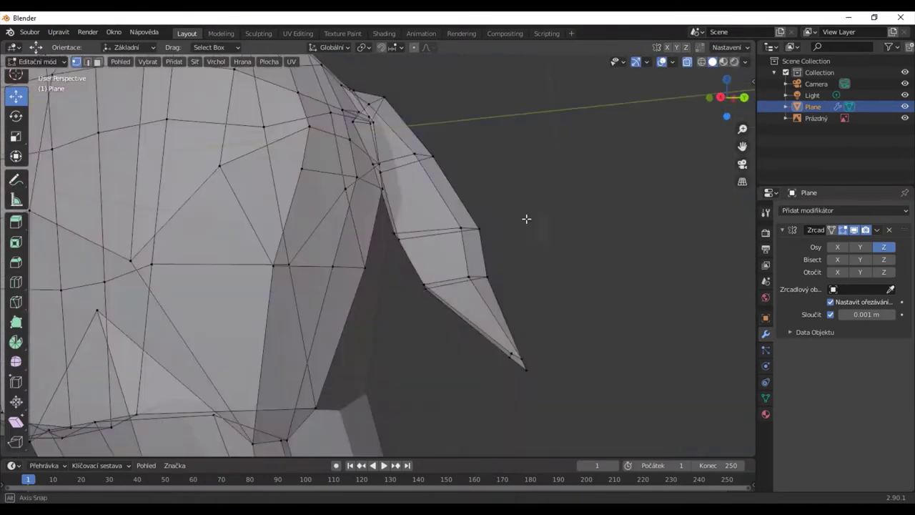
pyautogui.press('c')
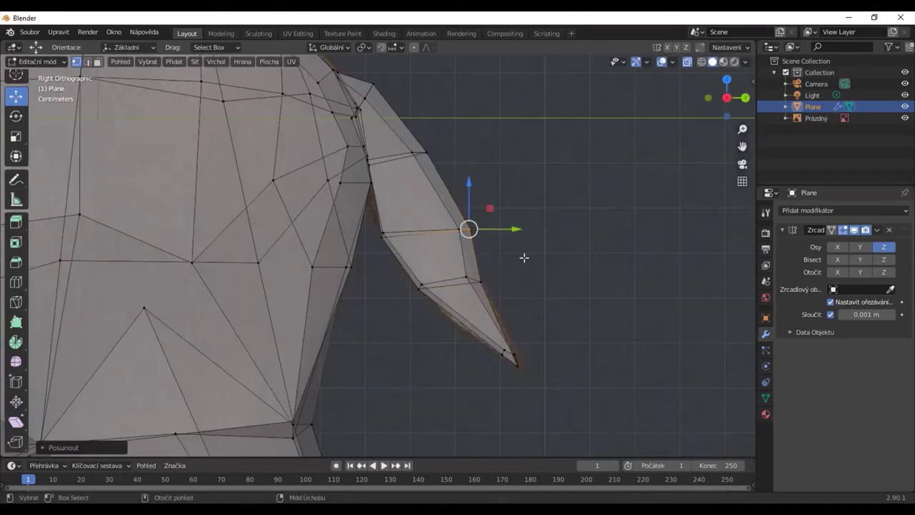
pyautogui.moveTo(524, 258); pyautogui.dragTo(515, 267, button='middle')
pyautogui.scroll(-3, 511, 270)
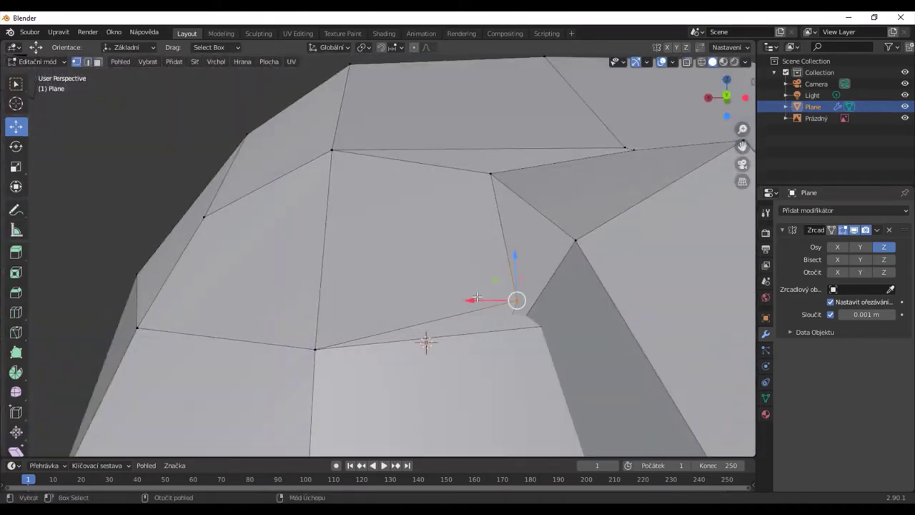
pyautogui.scroll(-2, 424, 337)
pyautogui.scroll(-3, 656, 337)
pyautogui.scroll(-5, 463, 338)
pyautogui.press('Tab')
pyautogui.press('Tab')
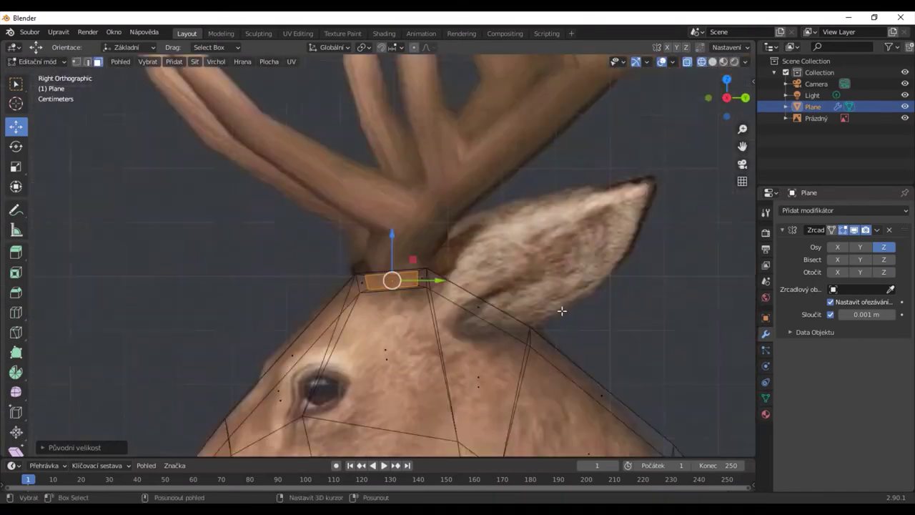
# - Select a head vertex and move it up to form a pointed ear
pyautogui.press('c')
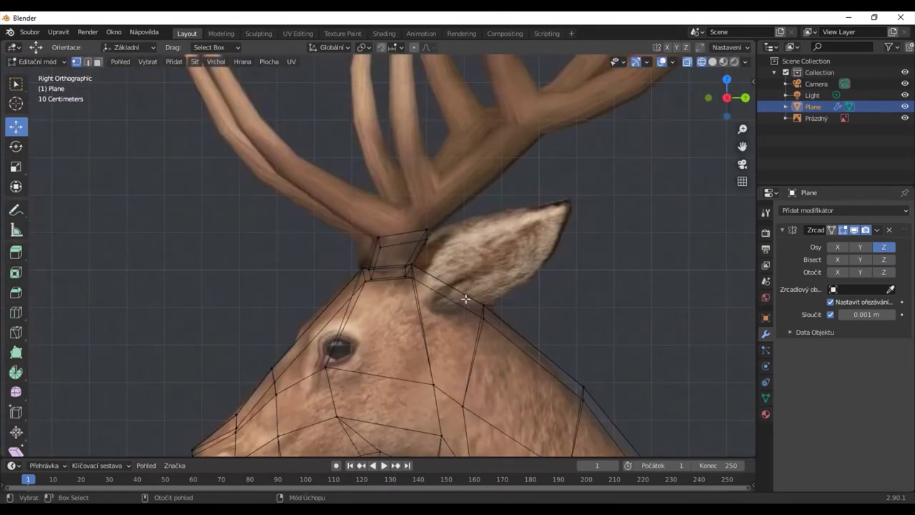
pyautogui.click(458, 191)
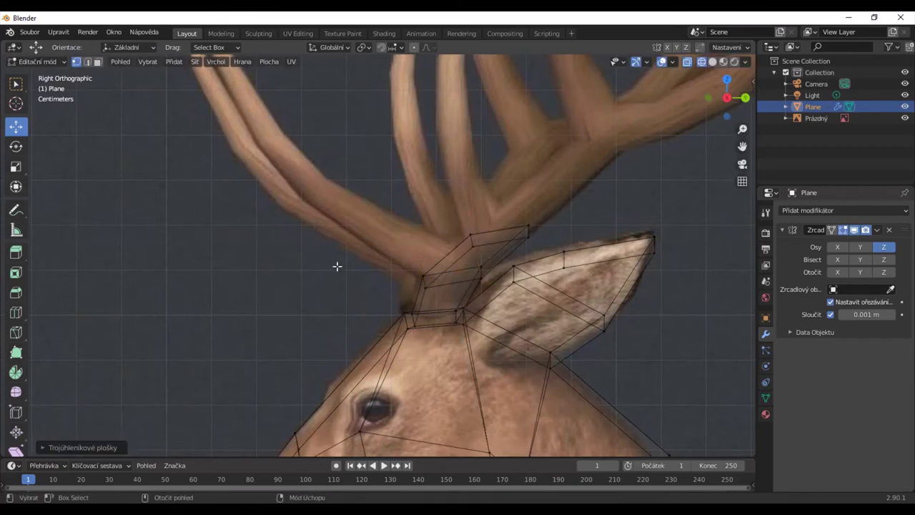
pyautogui.scroll(2, 337, 266)
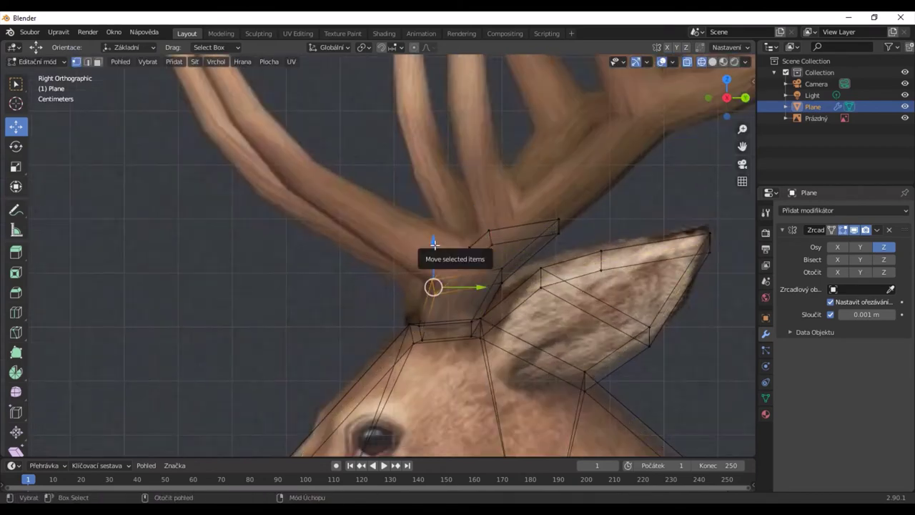
# - Extrude and scale the antler base from the head top, then extrude another segment along Y
pyautogui.press('e')
pyautogui.click(297, 107)
pyautogui.press('e')
pyautogui.press('y')
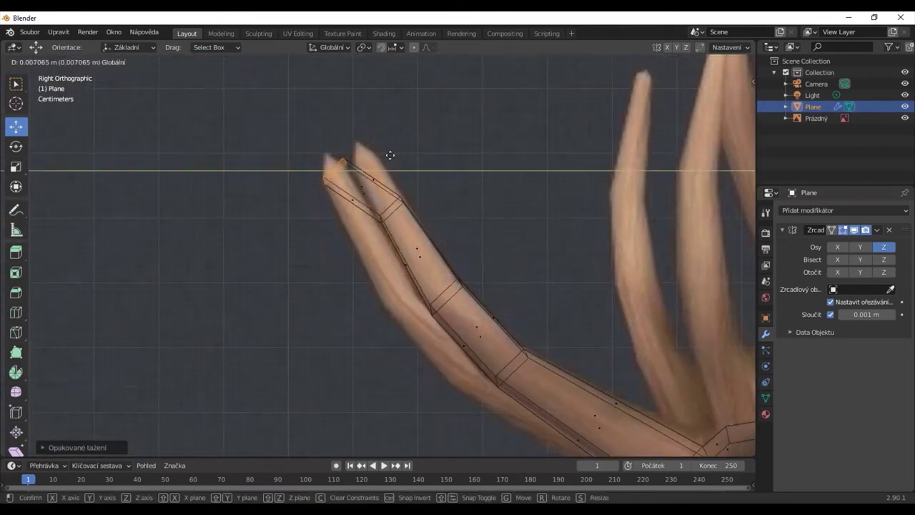
pyautogui.scroll(-5, 517, 274)
pyautogui.scroll(-1, 478, 339)
pyautogui.scroll(3, 612, 244)
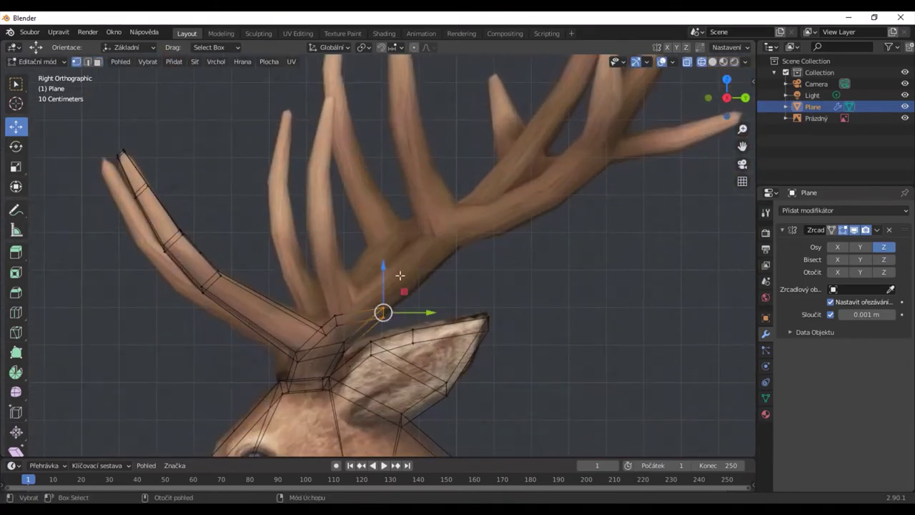
pyautogui.scroll(3, 612, 244)
pyautogui.click(261, 156)
pyautogui.scroll(-4, 343, 210)
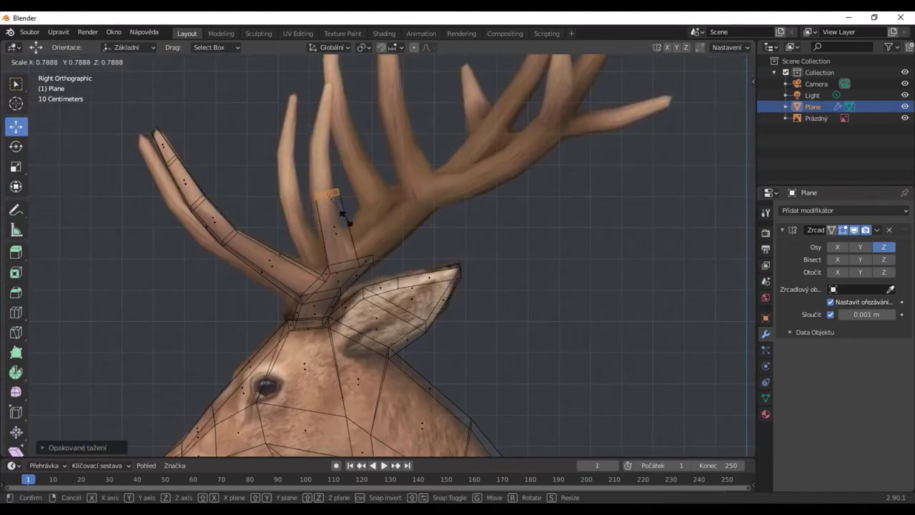
pyautogui.scroll(4, 215, 143)
# - Move the antler vertex along Y and shrink the branch's top ring
pyautogui.press('g')
pyautogui.press('y')
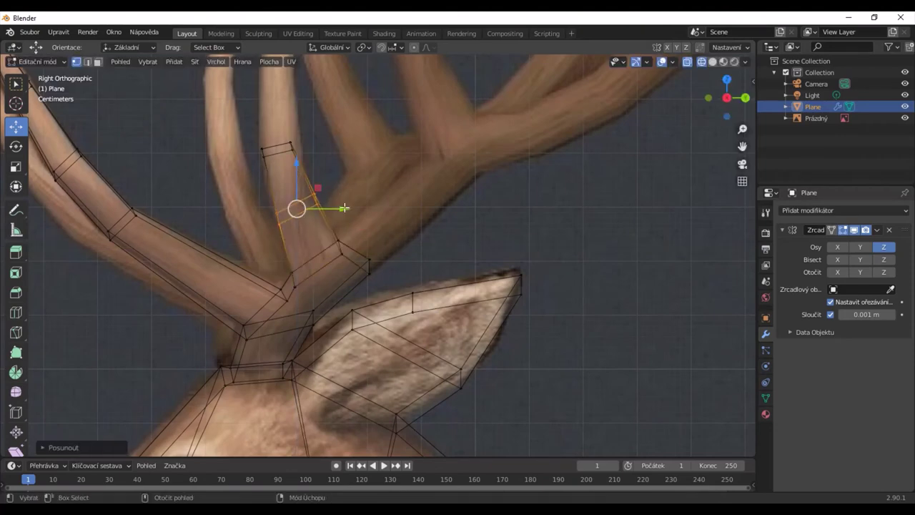
pyautogui.keyDown('alt'); pyautogui.click(296, 151); pyautogui.keyUp('alt')
pyautogui.scroll(-4, 296, 150)
pyautogui.scroll(5, 282, 313)
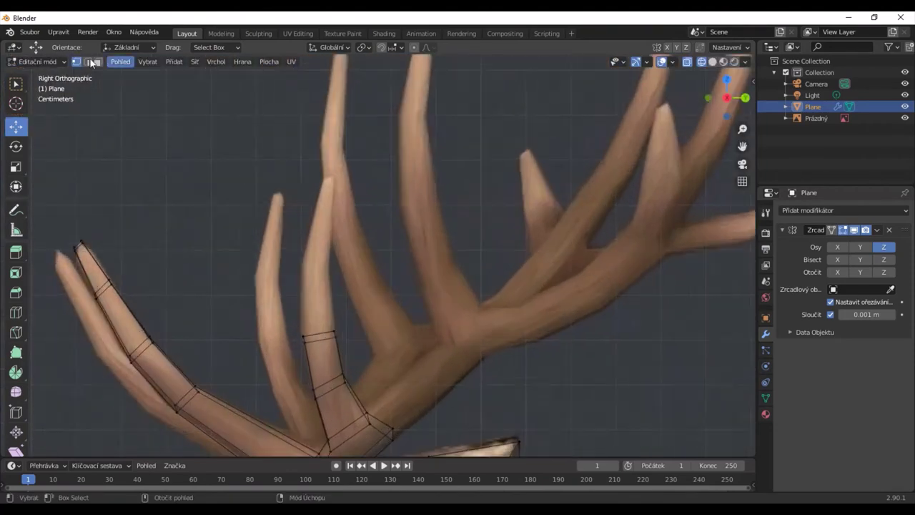
pyautogui.press('s')
pyautogui.keyDown('shift'); pyautogui.scroll(-5, 327, 156); pyautogui.keyUp('shift')
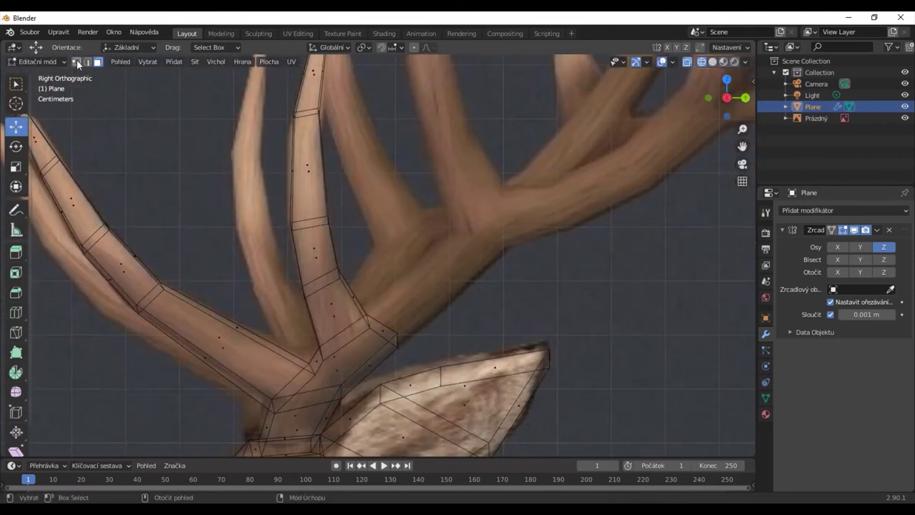
# - Extrude the antler branch end up and to the right
pyautogui.scroll(-4, 428, 207)
pyautogui.scroll(3, 454, 241)
pyautogui.press('e')
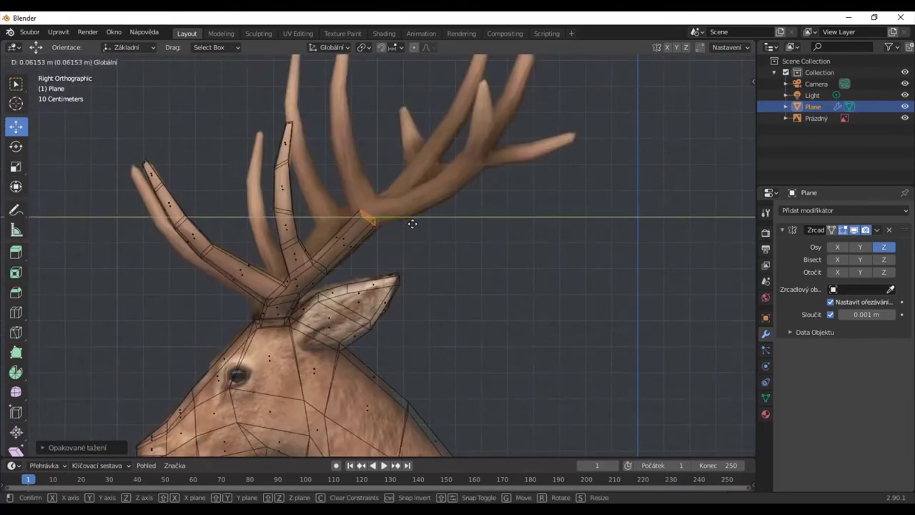
pyautogui.click(408, 222)
pyautogui.scroll(2, 382, 176)
pyautogui.scroll(2, 415, 185)
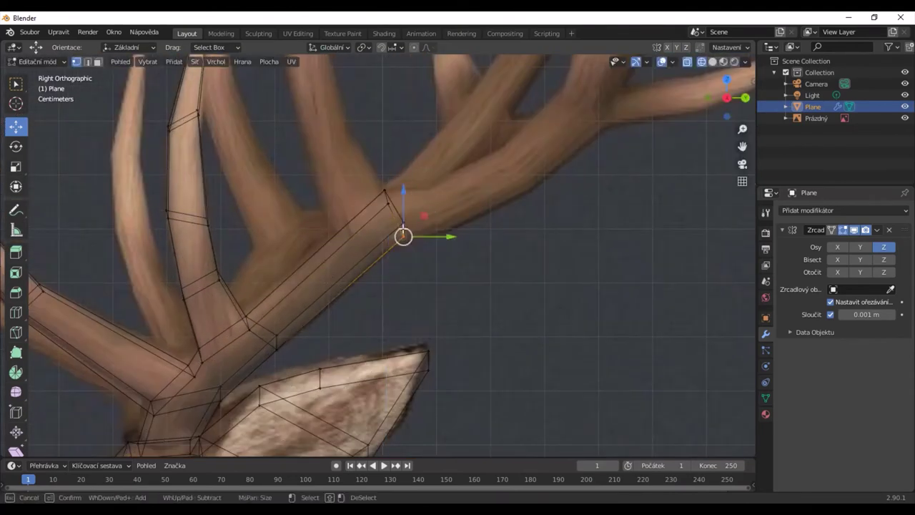
pyautogui.scroll(-2, 362, 228)
# - Scale a new loop across the branch and extend its tip further along the tine
pyautogui.click(401, 262)
pyautogui.press('s')
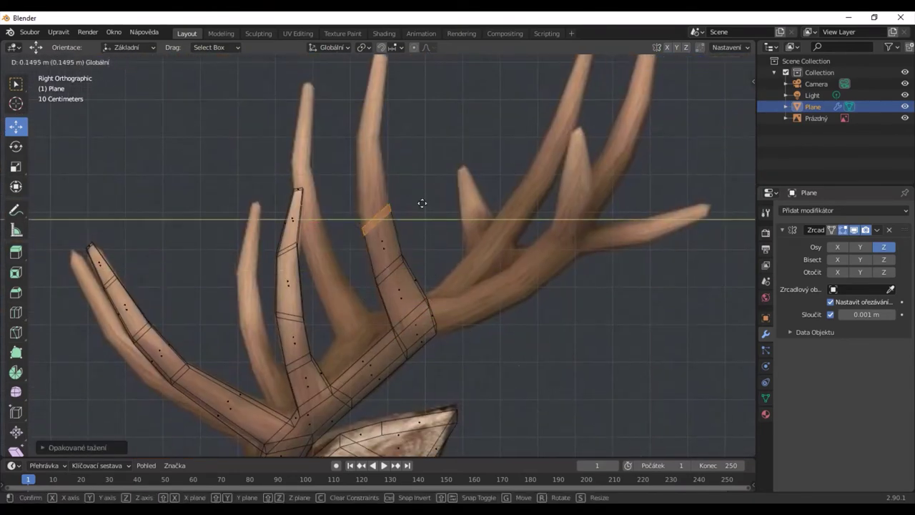
pyautogui.click(377, 217)
pyautogui.press('e')
pyautogui.click(372, 179)
pyautogui.scroll(-2, 403, 160)
# - Add a new segment at the branch end, cut a loop, and move it along Y
pyautogui.press('c')
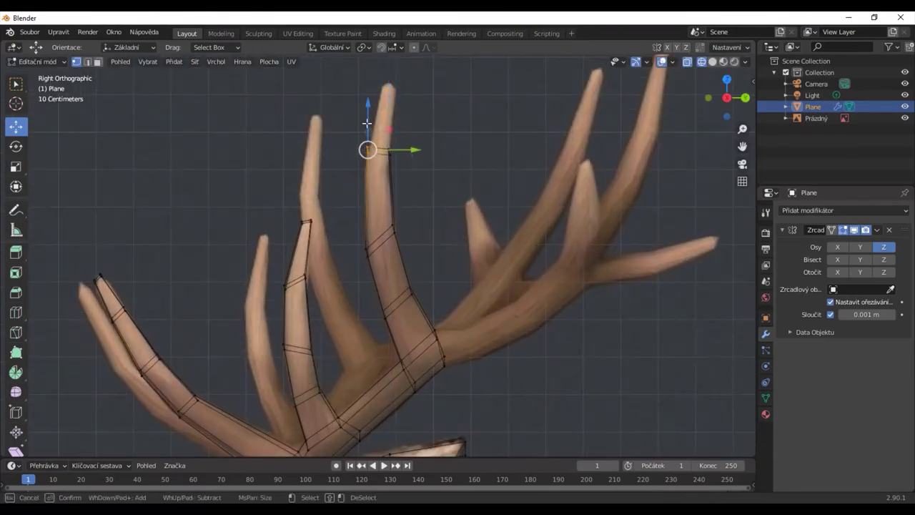
pyautogui.moveTo(410, 129); pyautogui.dragTo(462, 208, button='middle')
pyautogui.scroll(-8, 518, 349)
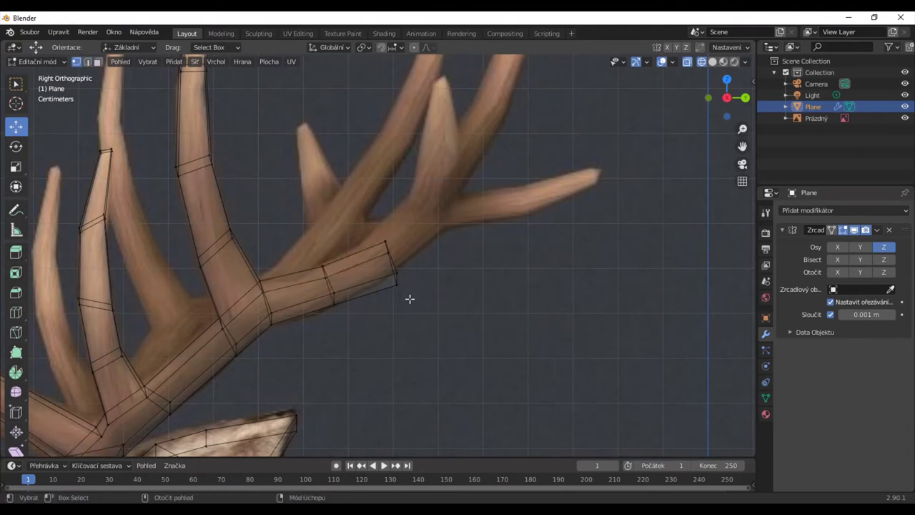
pyautogui.click(325, 225)
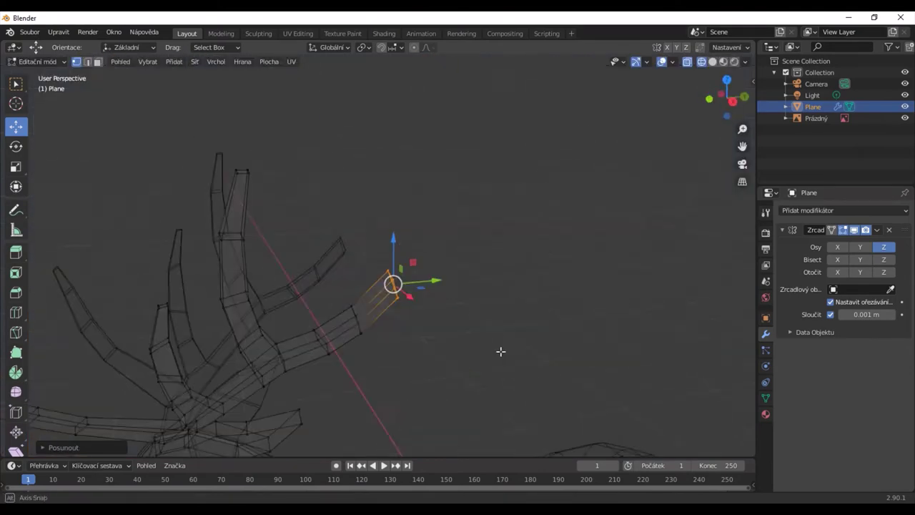
pyautogui.hotkey('ctrl', 'r')
pyautogui.press('g')
pyautogui.press('y')
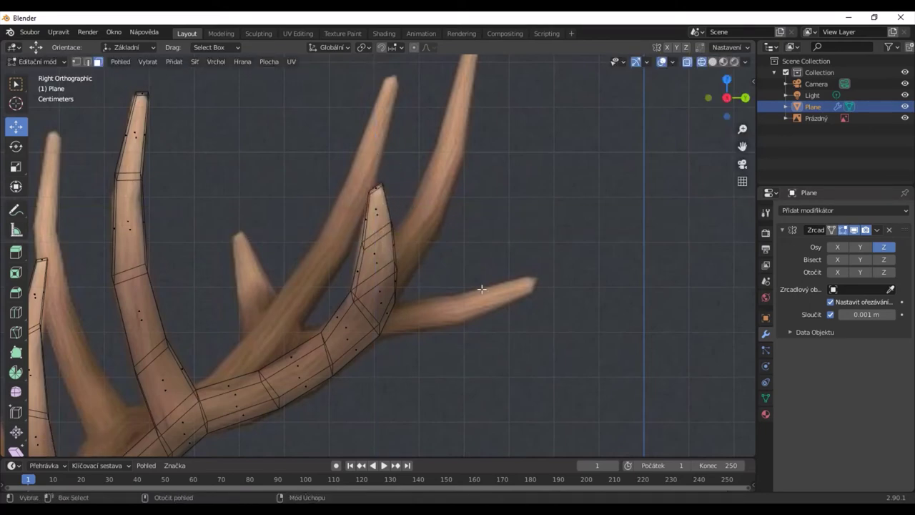
# - Resize the branch tip and check the antler in perspective and the side view
pyautogui.scroll(-5, 482, 289)
pyautogui.scroll(10, 445, 341)
pyautogui.click(386, 275)
pyautogui.moveTo(386, 276); pyautogui.dragTo(245, 306, button='middle')
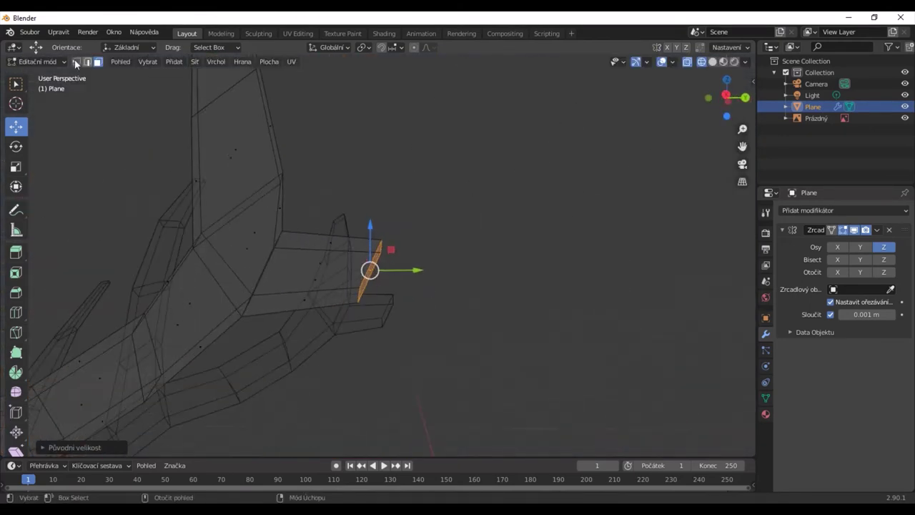
pyautogui.press('KP_3')
pyautogui.hotkey('shift', 'r')
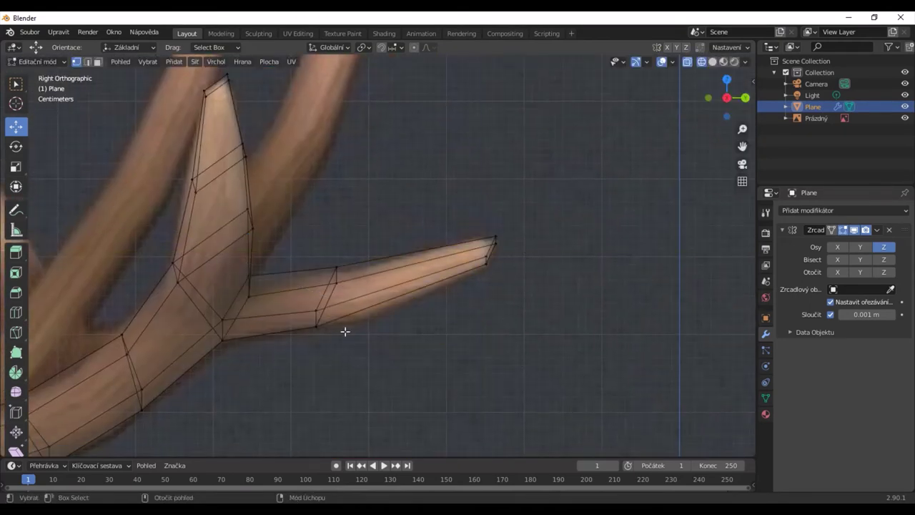
pyautogui.moveTo(345, 331); pyautogui.dragTo(493, 310, button='middle')
pyautogui.scroll(-6, 494, 309)
# - Reposition the ear face beside the antler base
pyautogui.scroll(5, 575, 212)
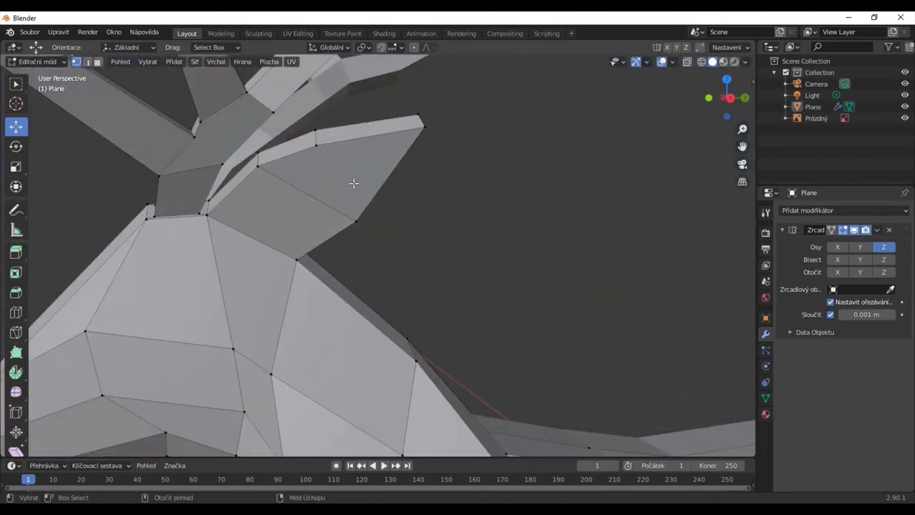
pyautogui.moveTo(575, 212); pyautogui.dragTo(443, 229, button='middle')
pyautogui.click(387, 125)
pyautogui.press('g')
pyautogui.click(387, 126)
pyautogui.scroll(-4, 634, 396)
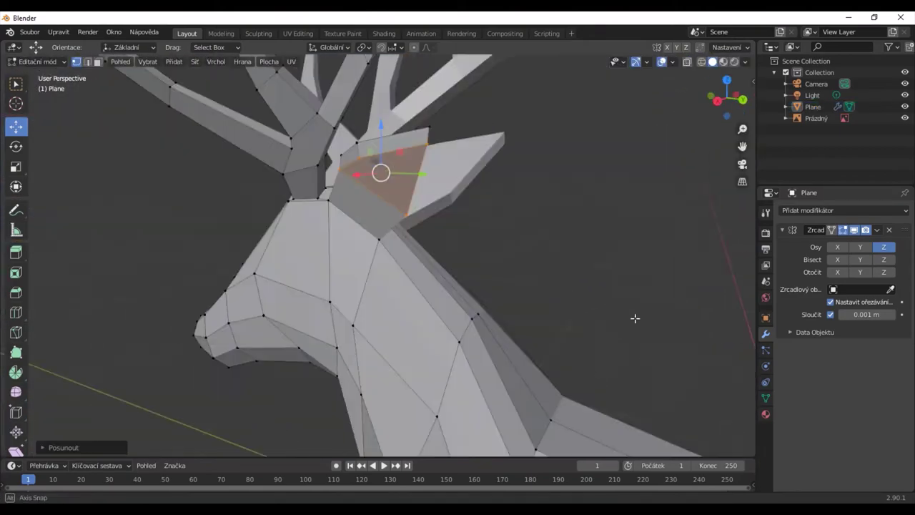
pyautogui.moveTo(634, 395); pyautogui.dragTo(646, 241, button='middle')
pyautogui.press('KP_3')
pyautogui.scroll(6, 338, 218)
# - Select the vertex beside the eye and nudge the head vertex straight up
pyautogui.click(361, 271)
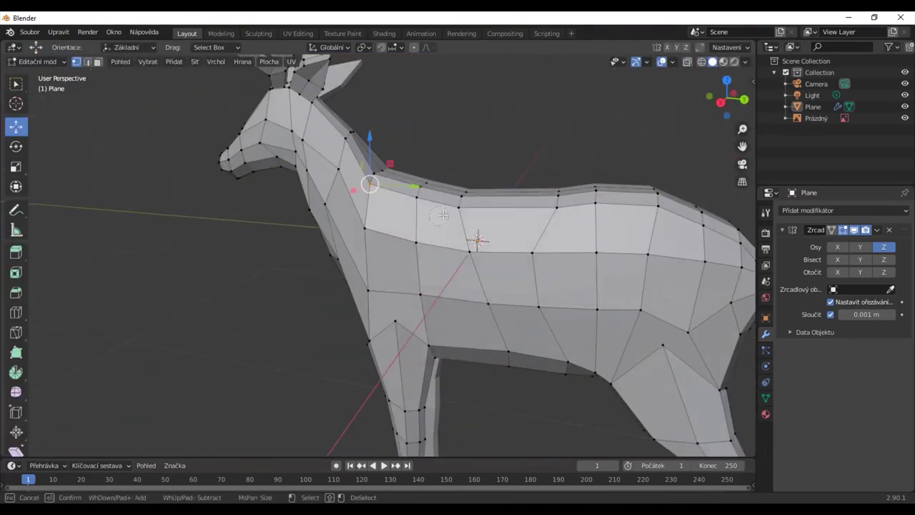
pyautogui.press('Escape')
pyautogui.moveTo(443, 215); pyautogui.dragTo(289, 201, button='middle')
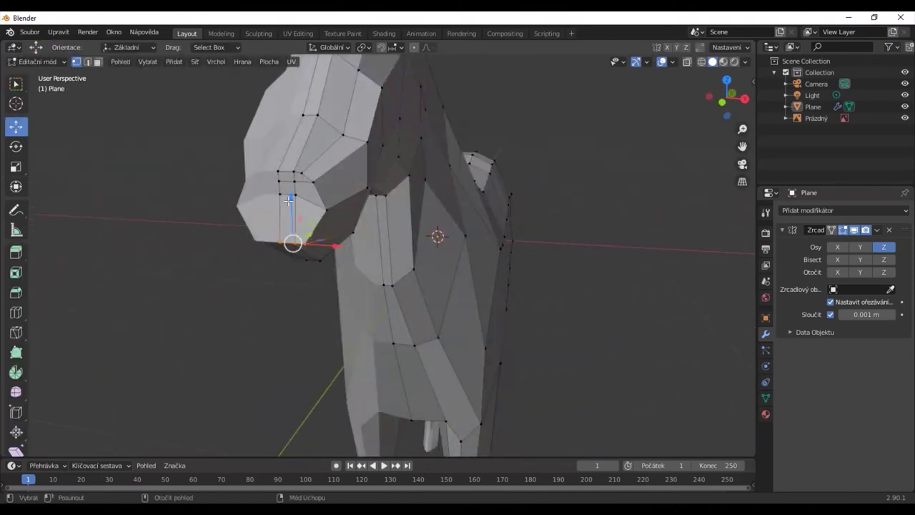
pyautogui.scroll(5, 289, 201)
pyautogui.moveTo(230, 130); pyautogui.dragTo(231, 129)
pyautogui.scroll(-5, 287, 233)
pyautogui.moveTo(287, 232); pyautogui.dragTo(262, 379, button='middle')
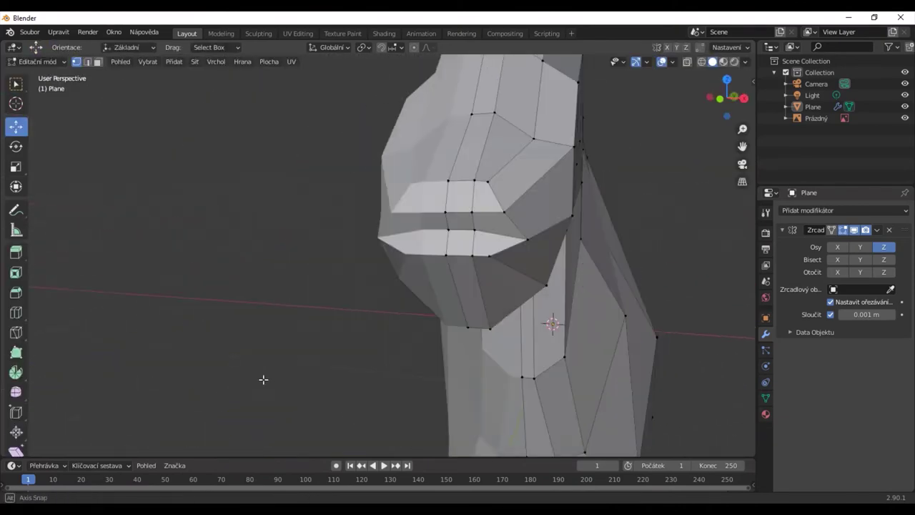
# - Select faces on the muzzle tip and review the head from the side
pyautogui.click(701, 62)
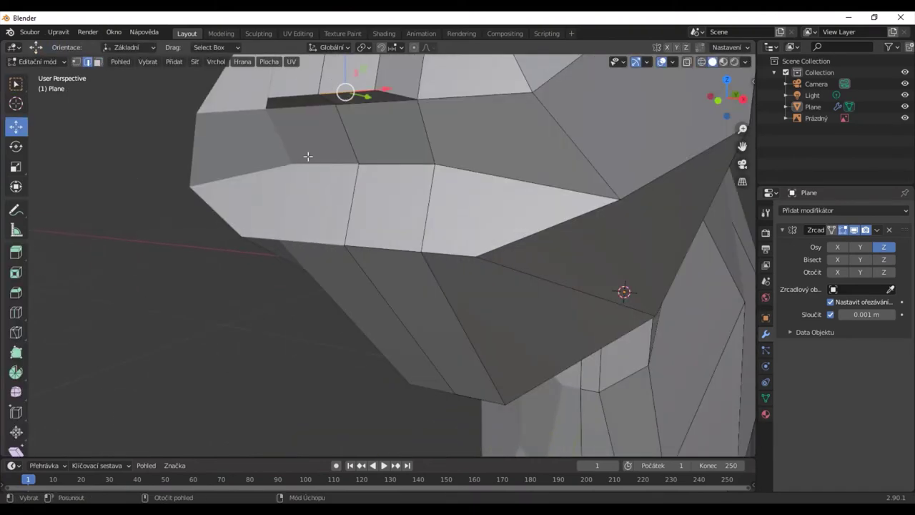
pyautogui.scroll(-3, 308, 156)
pyautogui.moveTo(307, 156); pyautogui.dragTo(403, 200, button='middle')
pyautogui.press('c')
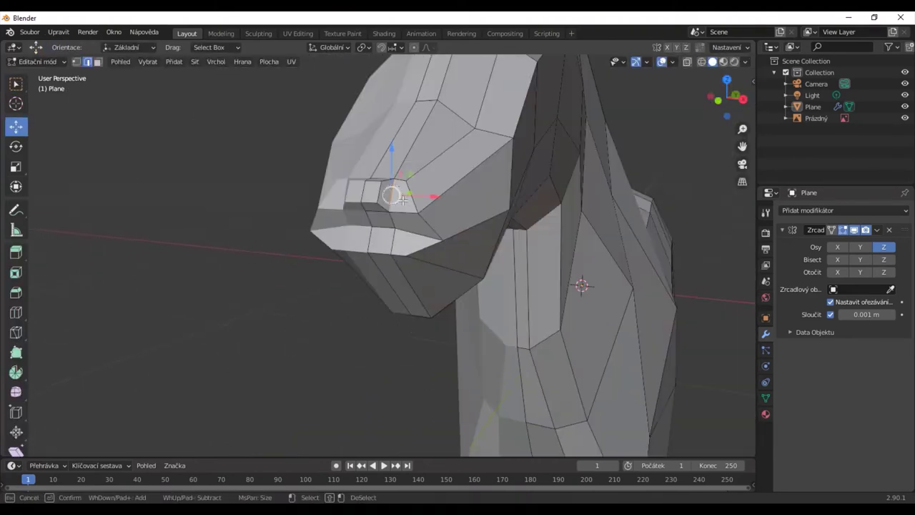
pyautogui.moveTo(645, 130); pyautogui.dragTo(414, 329, button='middle')
pyautogui.scroll(3, 415, 329)
pyautogui.scroll(-4, 415, 329)
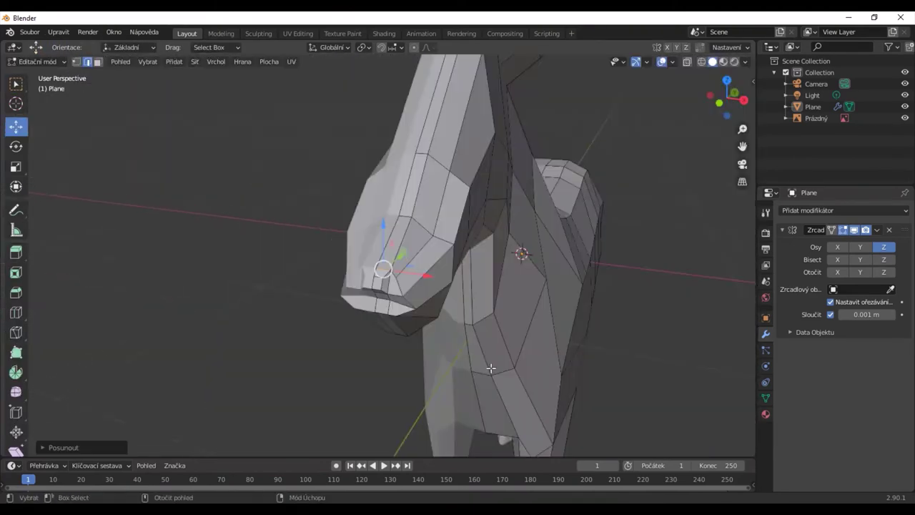
# - Check the deer in Object Mode, then return to editing in side view with X-ray on
pyautogui.press('Tab')
pyautogui.scroll(-3, 560, 360)
pyautogui.moveTo(501, 322); pyautogui.dragTo(559, 360, button='middle')
pyautogui.scroll(4, 560, 356)
pyautogui.press('Tab')
pyautogui.scroll(4, 679, 224)
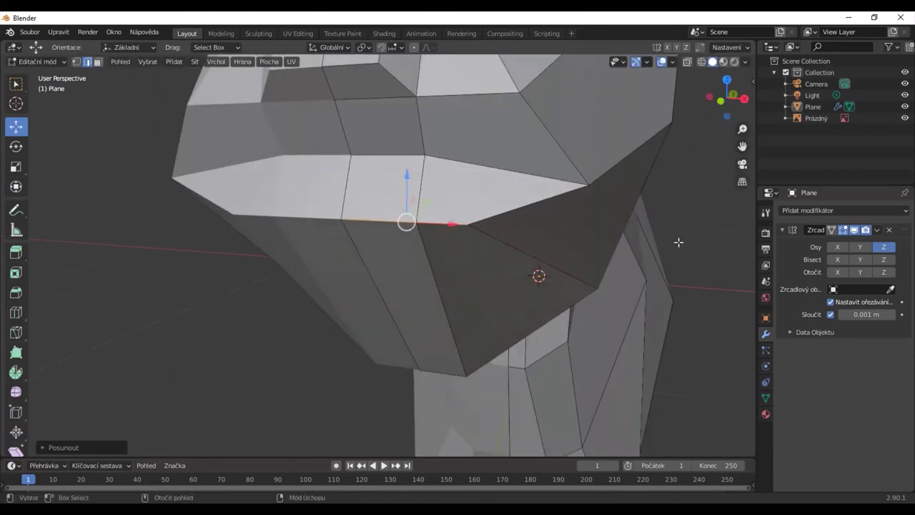
pyautogui.moveTo(449, 130)
pyautogui.mouseDown(button='middle')
pyautogui.moveTo(378, 162)
pyautogui.moveTo(639, 235)
pyautogui.mouseUp(button='middle')
pyautogui.scroll(-2, 378, 162)
pyautogui.scroll(-5, 639, 235)
pyautogui.press('KP_3')
pyautogui.hotkey('alt', 'z')
# - Switch to vertex selection and view the see-through mesh from the side over the reference
pyautogui.press('1')
pyautogui.scroll(5, 446, 257)
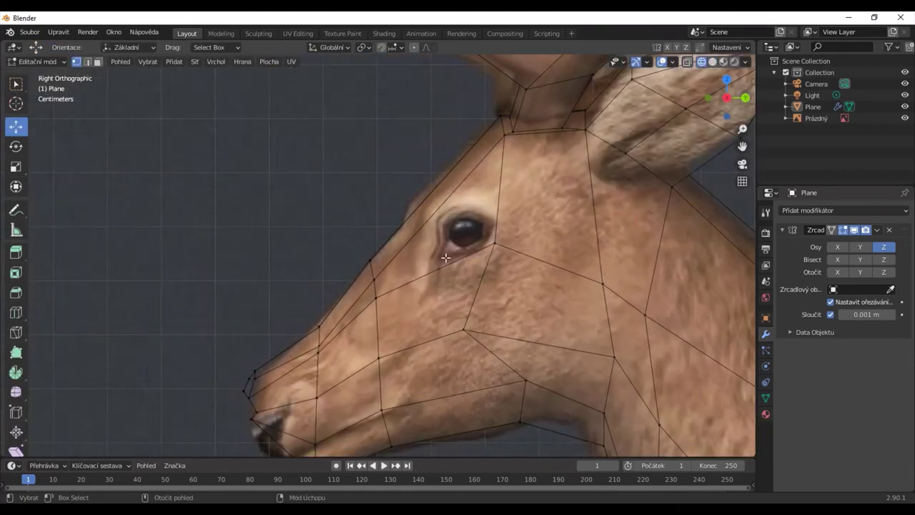
pyautogui.moveTo(374, 211); pyautogui.dragTo(375, 169, button='middle')
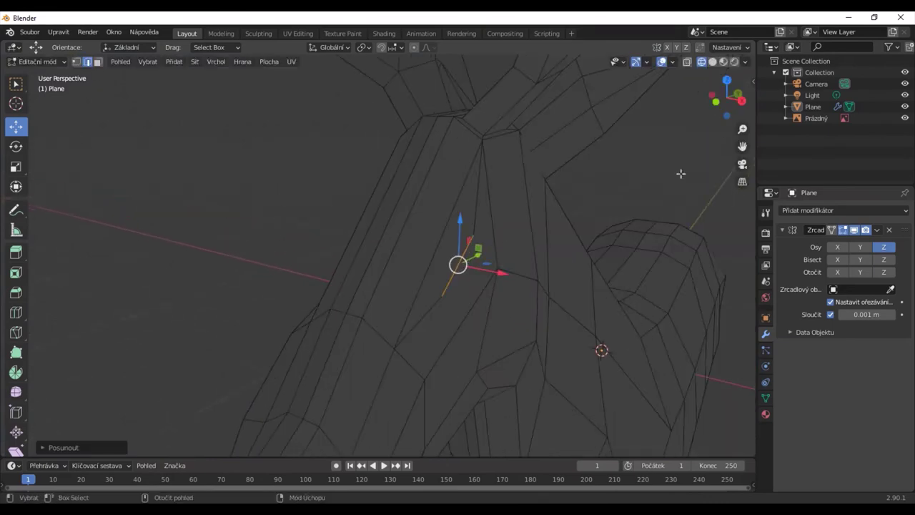
pyautogui.hotkey('alt', 'z')
pyautogui.scroll(3, 681, 173)
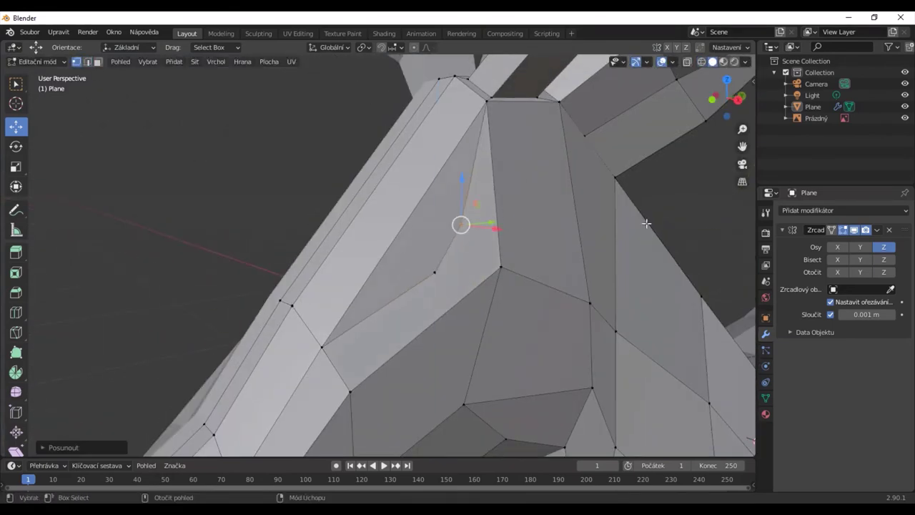
pyautogui.press('KP_3')
pyautogui.hotkey('alt', 'z')
pyautogui.moveTo(647, 224); pyautogui.dragTo(638, 217, button='middle')
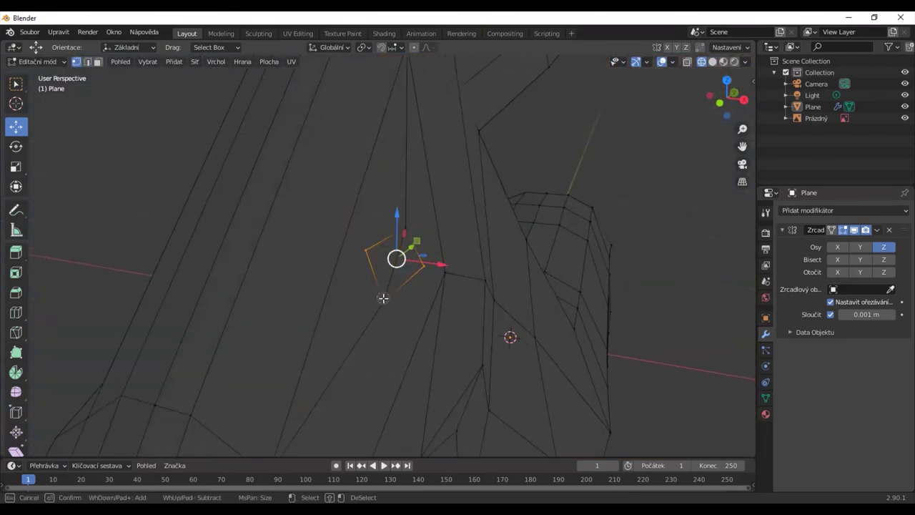
# - Circle-select the neck vertices and move them with G to refine the neck
pyautogui.press('Escape')
pyautogui.click(713, 62)
pyautogui.scroll(2, 364, 245)
pyautogui.press('g')
pyautogui.scroll(-5, 392, 169)
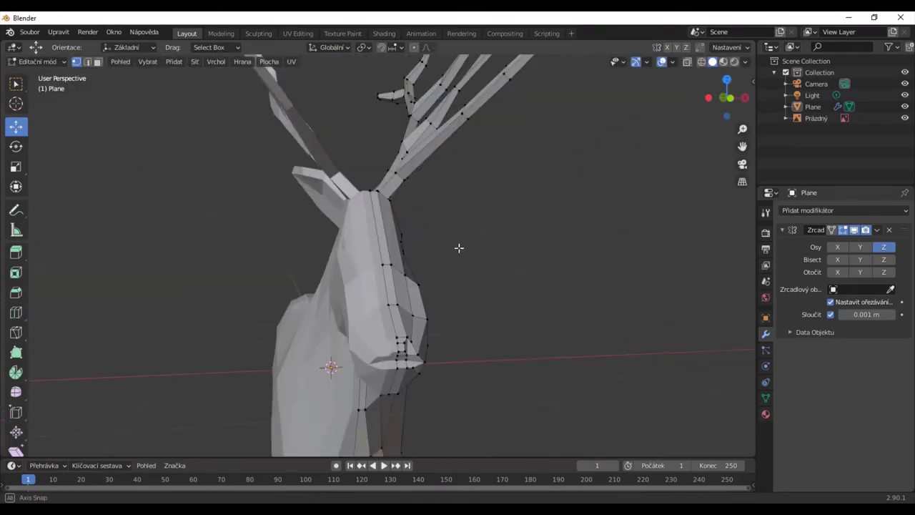
pyautogui.scroll(5, 460, 248)
pyautogui.scroll(-5, 634, 267)
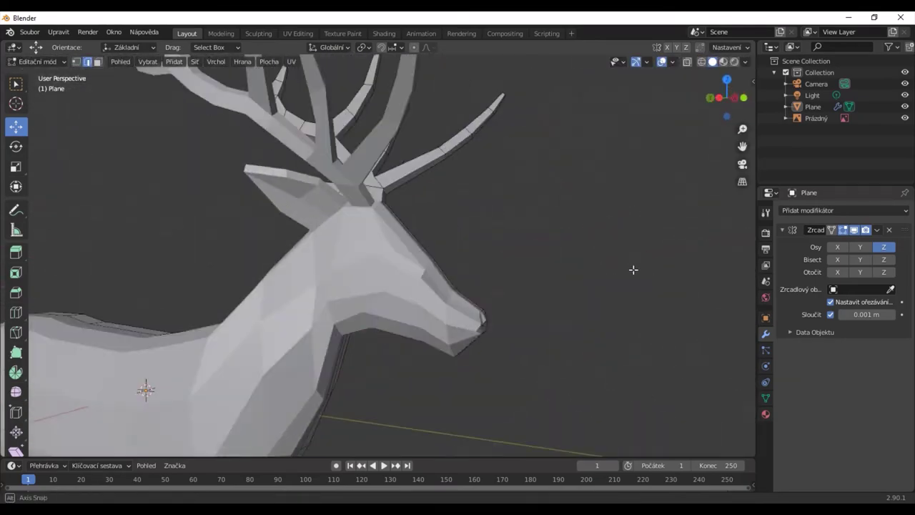
pyautogui.scroll(-3, 668, 350)
# - From an angle on the deer's side, select another neck vertex to refine
pyautogui.moveTo(668, 350); pyautogui.dragTo(537, 241, button='middle')
pyautogui.scroll(4, 537, 241)
pyautogui.scroll(3, 352, 353)
pyautogui.scroll(-4, 351, 353)
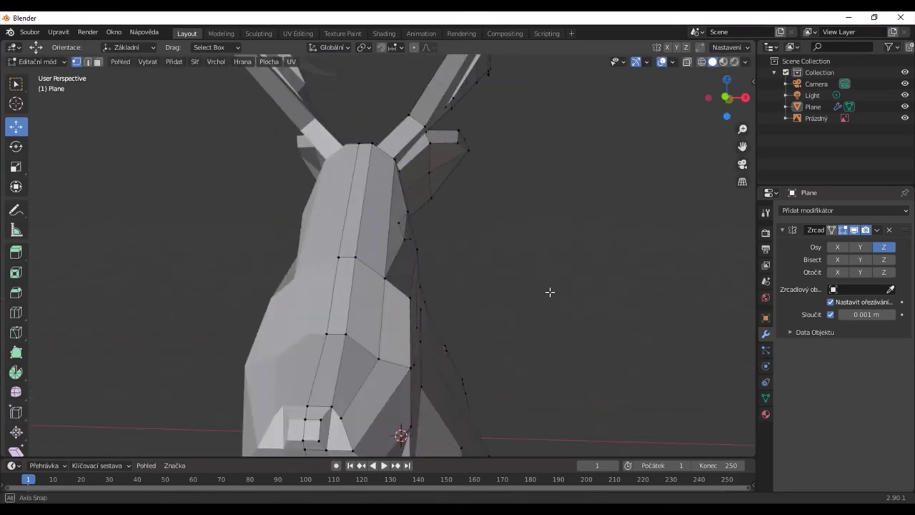
pyautogui.moveTo(548, 290); pyautogui.dragTo(490, 298, button='middle')
pyautogui.scroll(3, 440, 255)
pyautogui.scroll(2, 439, 256)
pyautogui.click(418, 271)
# - Return to the side view and shape a small eye outline matching the reference eye
pyautogui.moveTo(555, 283); pyautogui.dragTo(472, 225, button='middle')
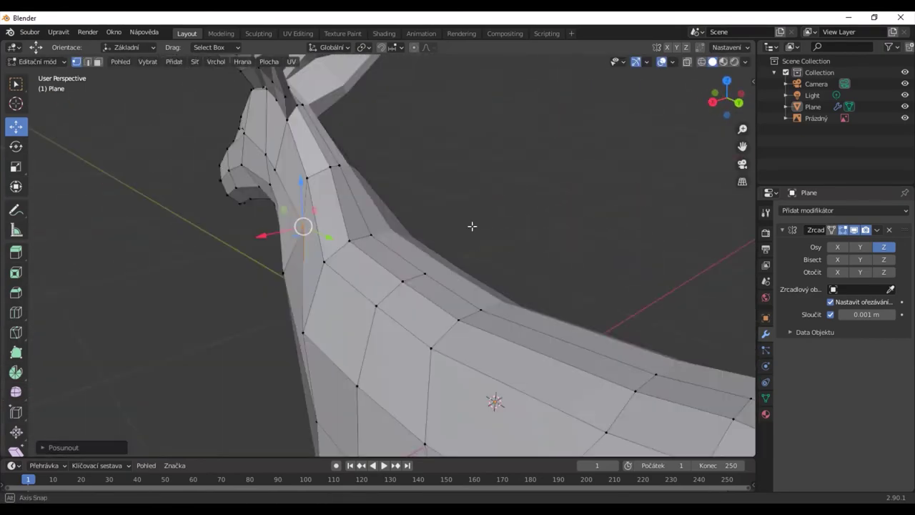
pyautogui.scroll(-4, 472, 225)
pyautogui.scroll(-2, 447, 236)
pyautogui.press('KP_3')
pyautogui.scroll(5, 447, 236)
pyautogui.scroll(2, 447, 237)
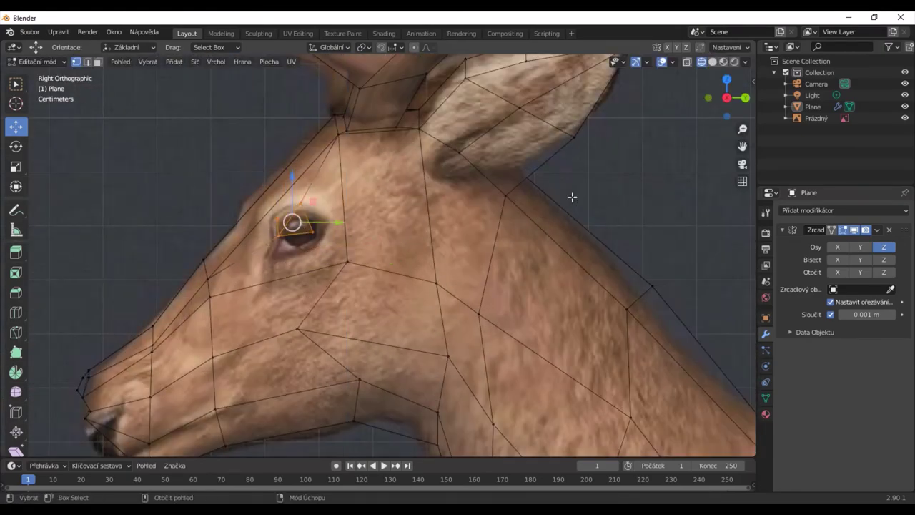
# - Check the eye from an angle, then exit to Object Mode to view the finished reindeer
pyautogui.moveTo(646, 206); pyautogui.dragTo(515, 200, button='middle')
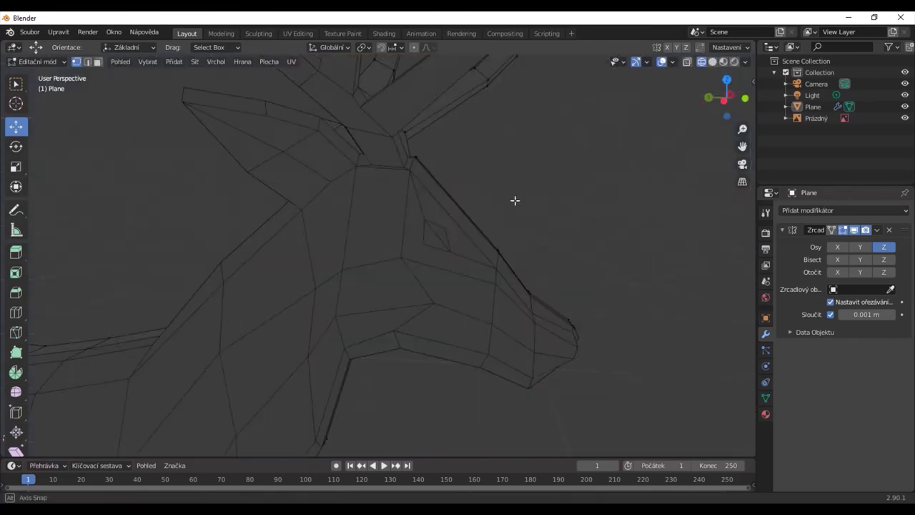
pyautogui.scroll(-4, 401, 173)
pyautogui.scroll(4, 570, 233)
pyautogui.scroll(2, 536, 254)
pyautogui.scroll(-5, 536, 253)
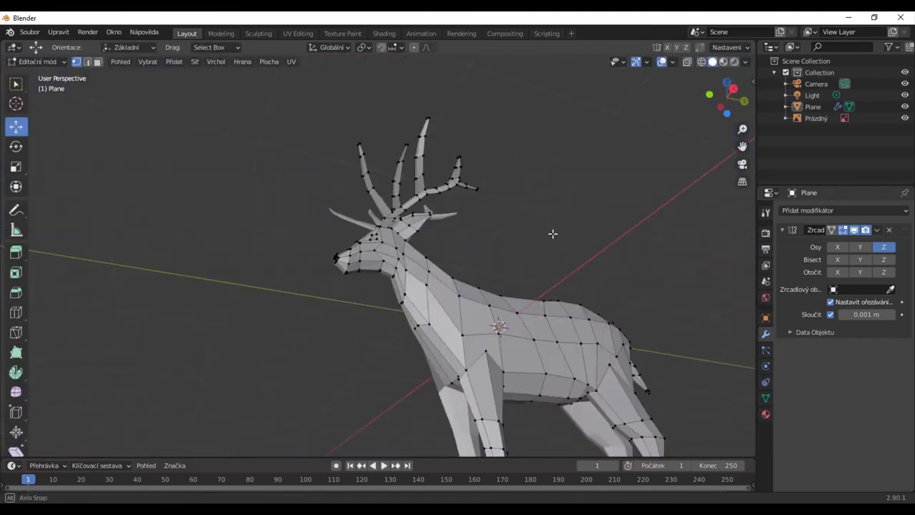
pyautogui.press('Tab')
pyautogui.moveTo(379, 293)
pyautogui.mouseDown(button='middle')
pyautogui.moveTo(582, 379)
pyautogui.moveTo(420, 354)
pyautogui.moveTo(378, 366)
pyautogui.moveTo(381, 344)
pyautogui.mouseUp(button='middle')
pyautogui.scroll(2, 381, 345)
pyautogui.scroll(2, 552, 265)
pyautogui.scroll(2, 471, 284)
pyautogui.moveTo(470, 284)
pyautogui.mouseDown(button='middle')
pyautogui.moveTo(362, 293)
pyautogui.moveTo(593, 351)
pyautogui.moveTo(472, 324)
pyautogui.moveTo(409, 324)
pyautogui.mouseUp(button='middle')
pyautogui.scroll(-4, 408, 324)
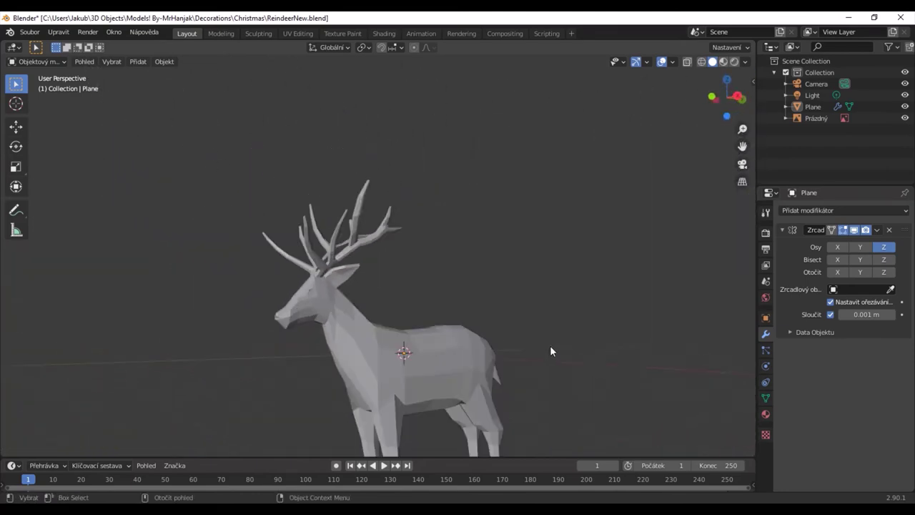
pyautogui.scroll(-2, 550, 345)
pyautogui.moveTo(550, 346); pyautogui.dragTo(641, 371, button='middle')
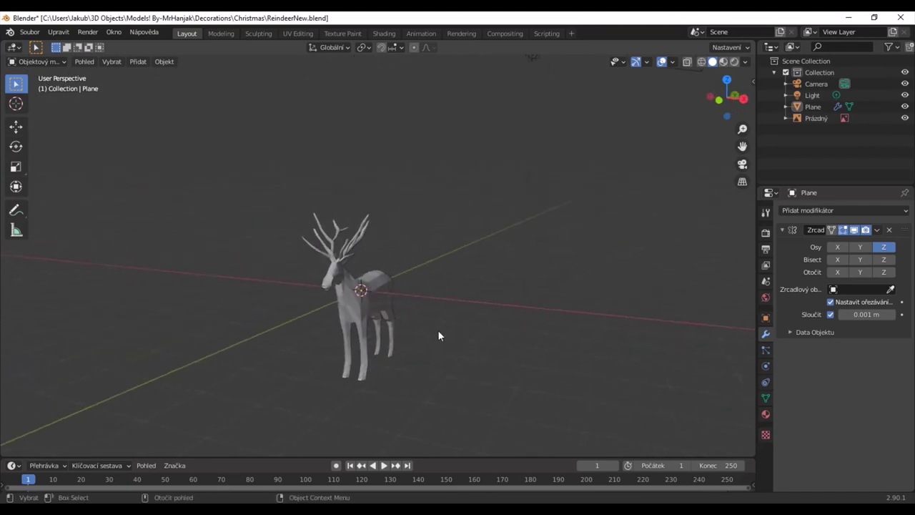
pyautogui.scroll(3, 346, 301)
pyautogui.moveTo(509, 284)
pyautogui.mouseDown(button='middle')
pyautogui.moveTo(346, 301)
pyautogui.moveTo(411, 383)
pyautogui.mouseUp(button='middle')
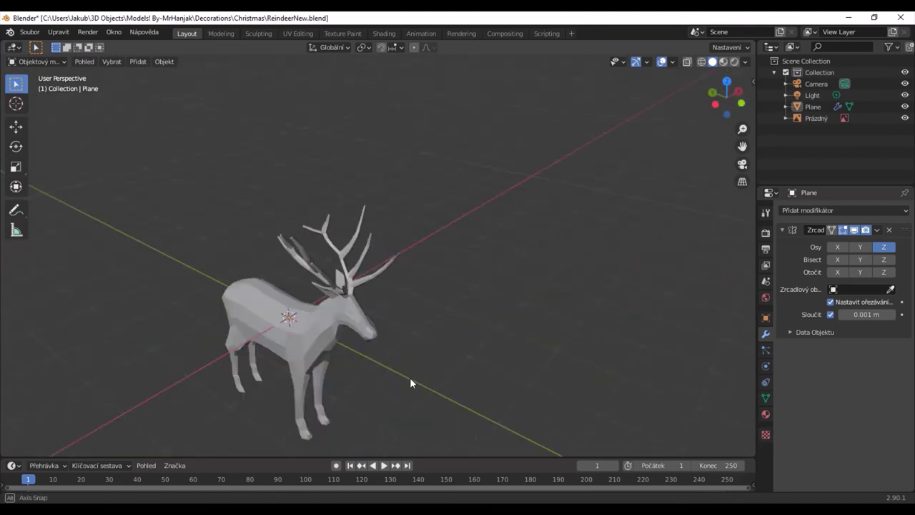
pyautogui.scroll(4, 335, 293)
pyautogui.moveTo(335, 293)
pyautogui.mouseDown(button='middle')
pyautogui.moveTo(467, 272)
pyautogui.moveTo(279, 282)
pyautogui.moveTo(413, 327)
pyautogui.mouseUp(button='middle')
pyautogui.scroll(-4, 430, 271)
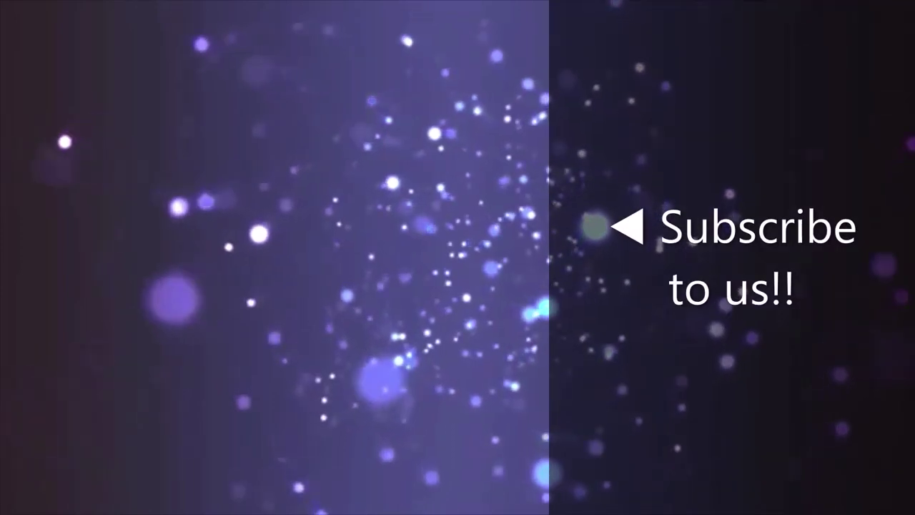